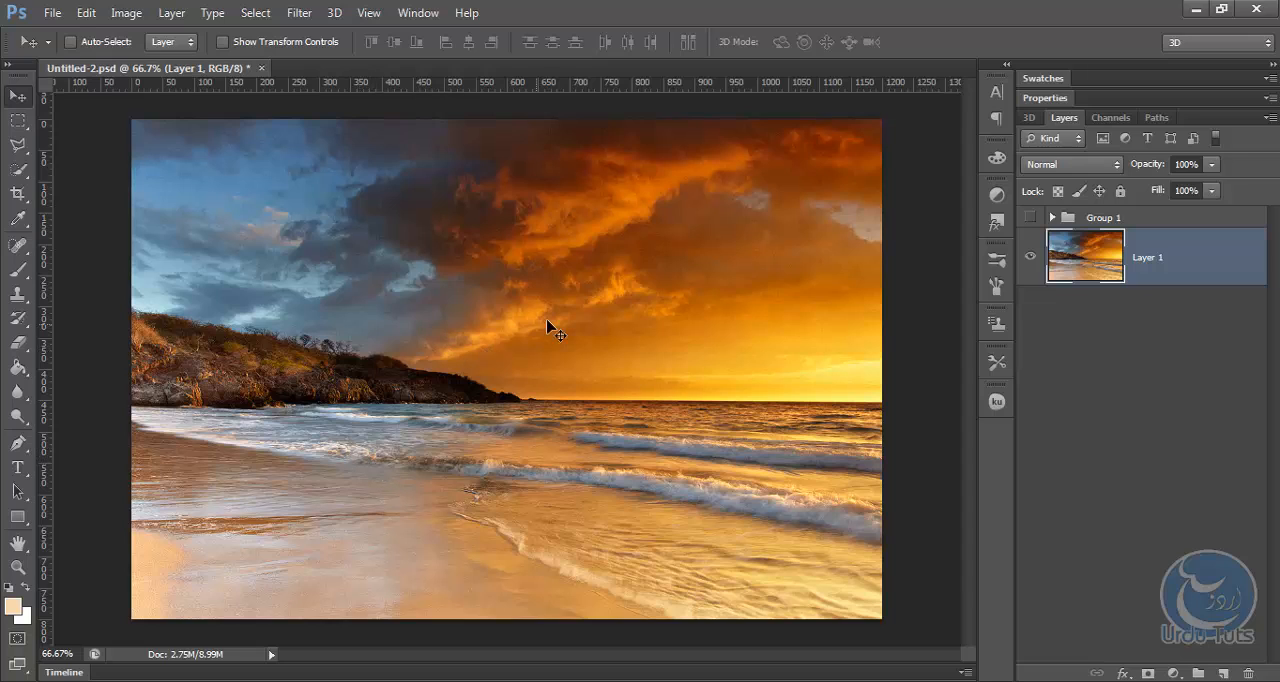
Show Group 1 to preview the finished effect, and hide it again.
click(1030, 217)
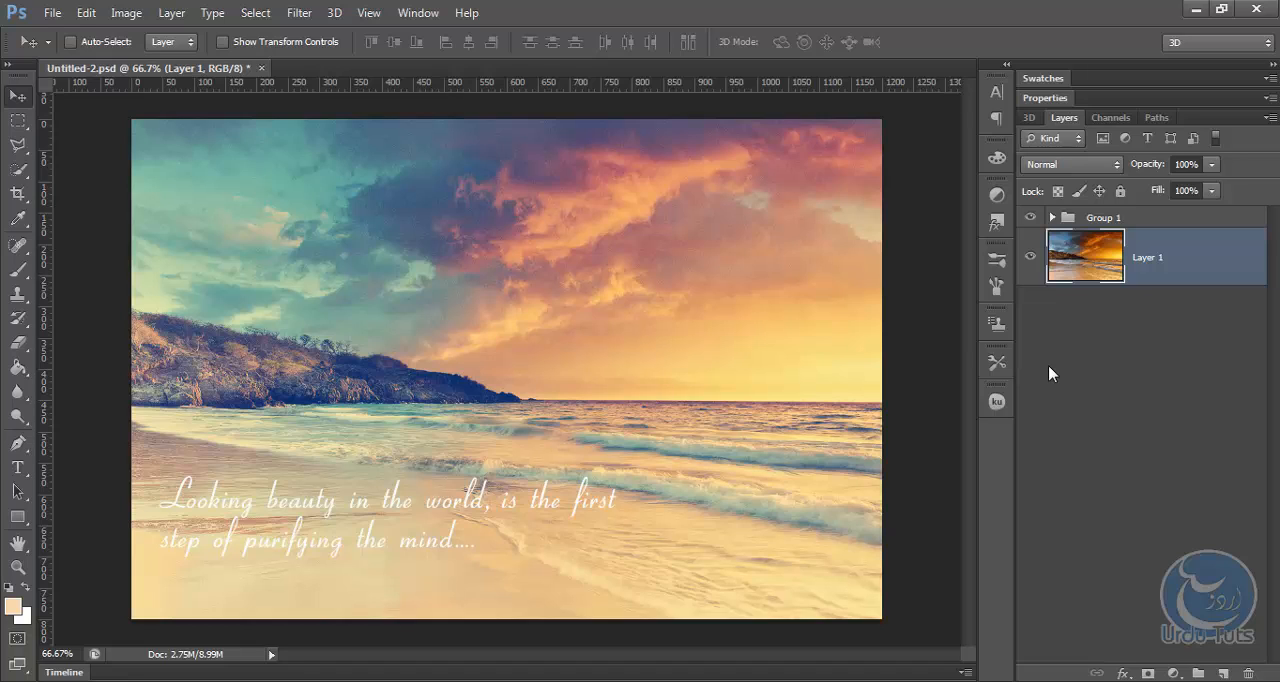
click(1030, 218)
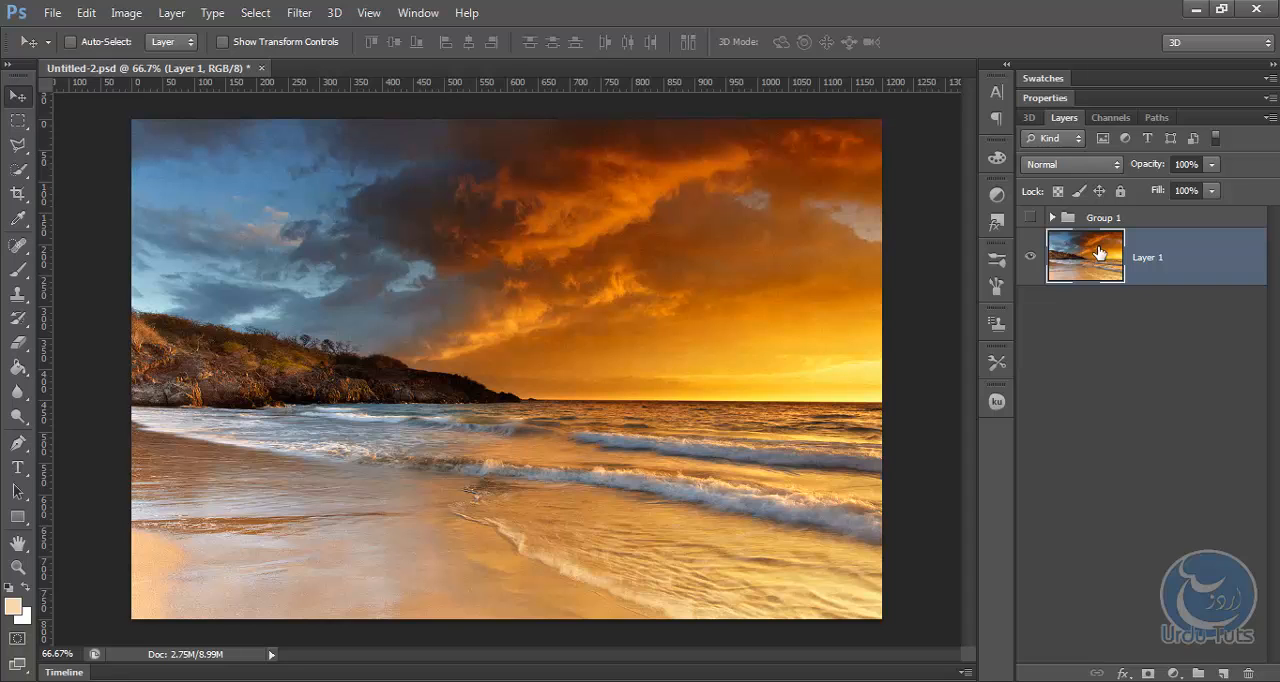
Duplicate the Layer 1 photo and hide the original layer.
drag(1099, 252, 1224, 675)
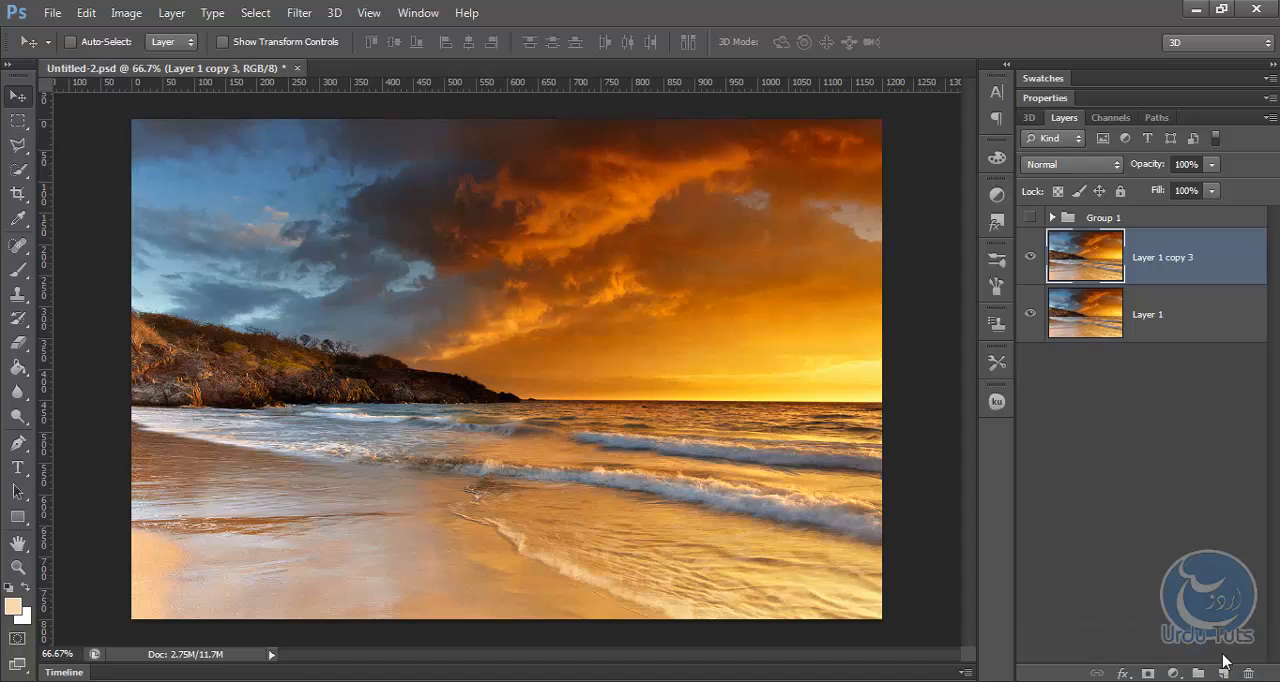
key(ctrl+z)
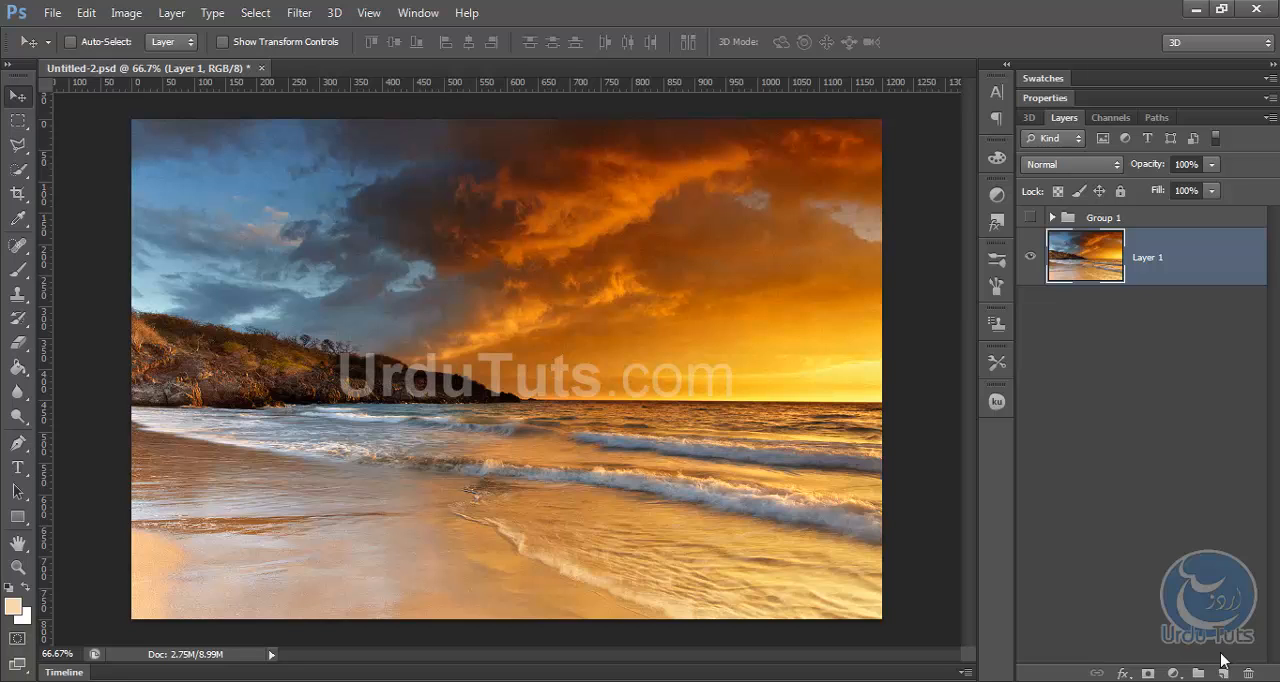
key(ctrl+j)
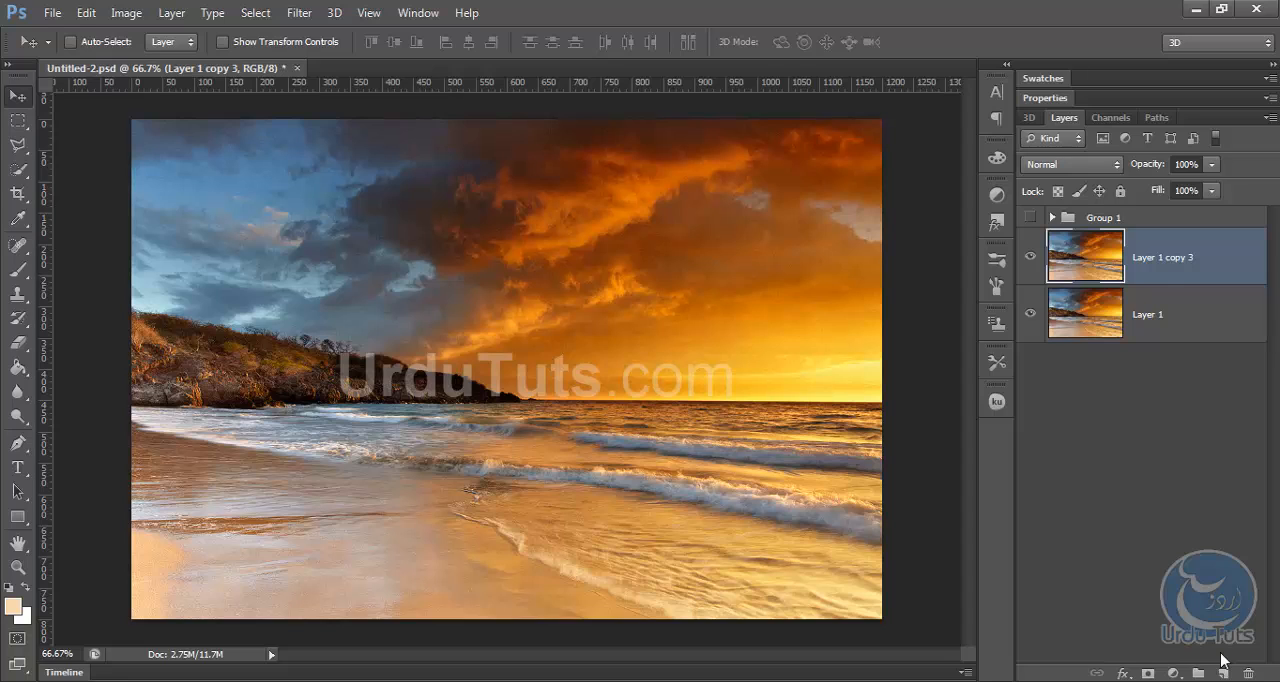
click(1029, 316)
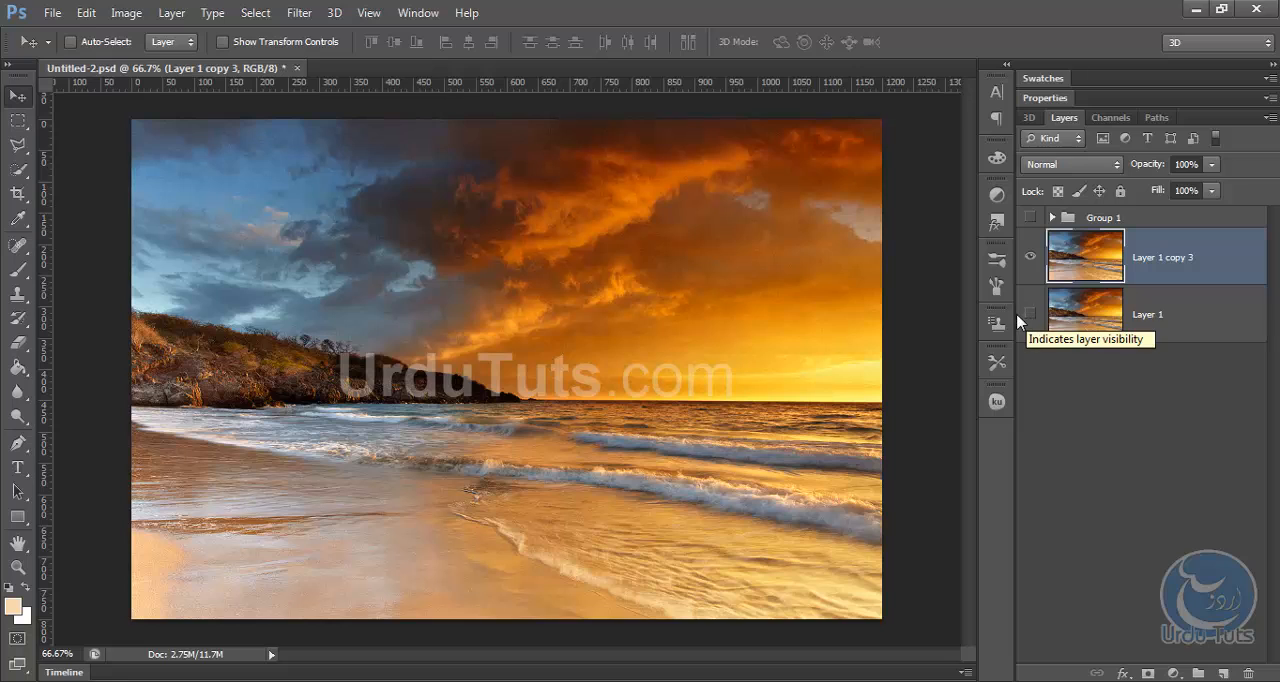
Add a new layer above the photo copy and fill it with the peach foreground colour #f7d9ae using Paint Bucket.
click(1223, 673)
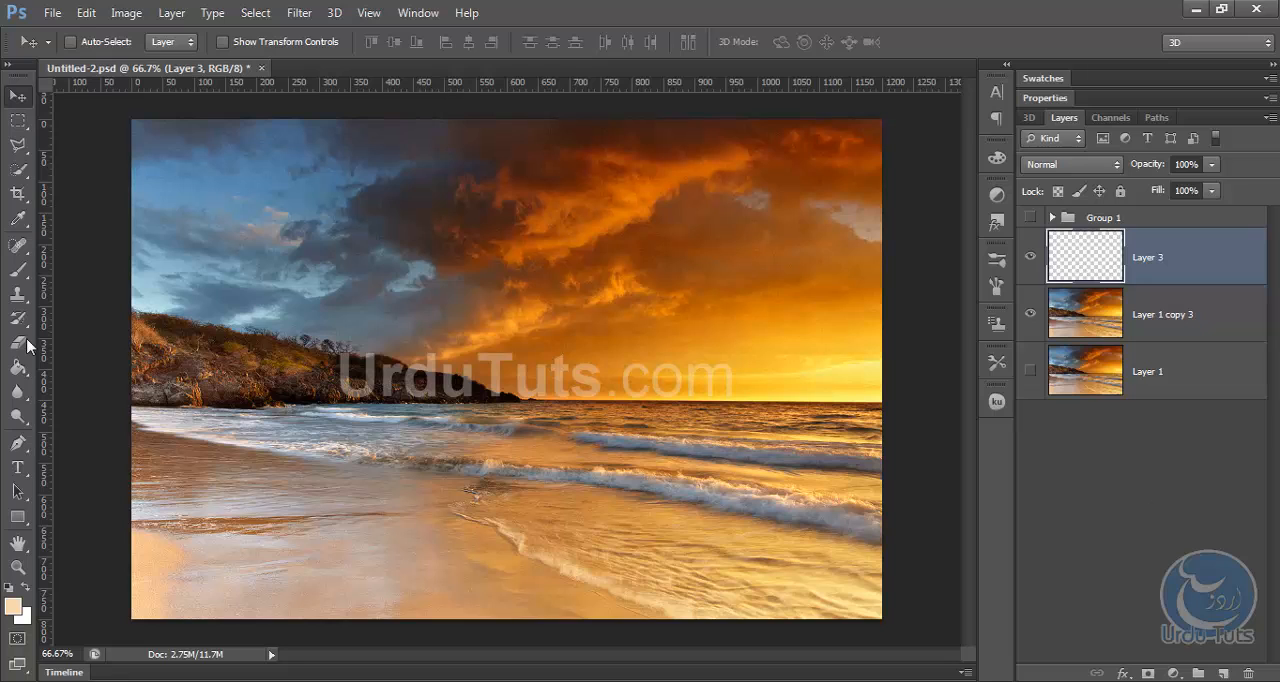
mouse_move(24, 368)
mouse_down()
mouse_move(100, 377)
mouse_move(114, 400)
mouse_move(110, 390)
mouse_up()
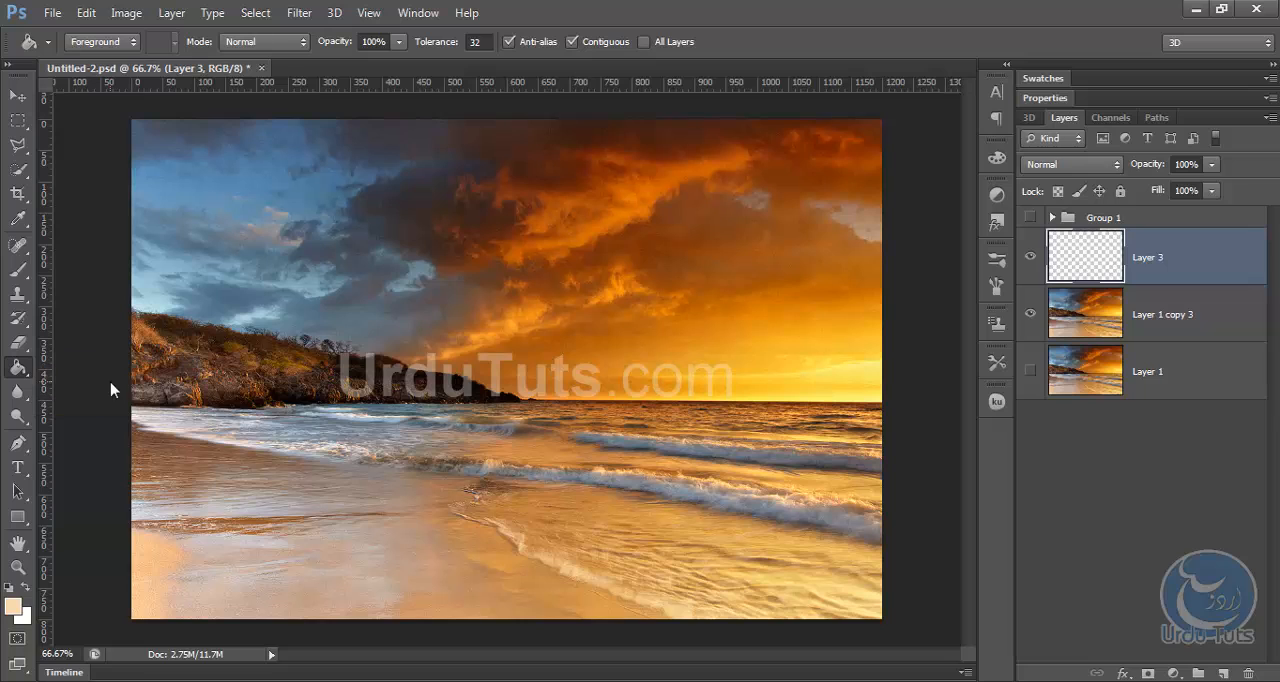
click(13, 606)
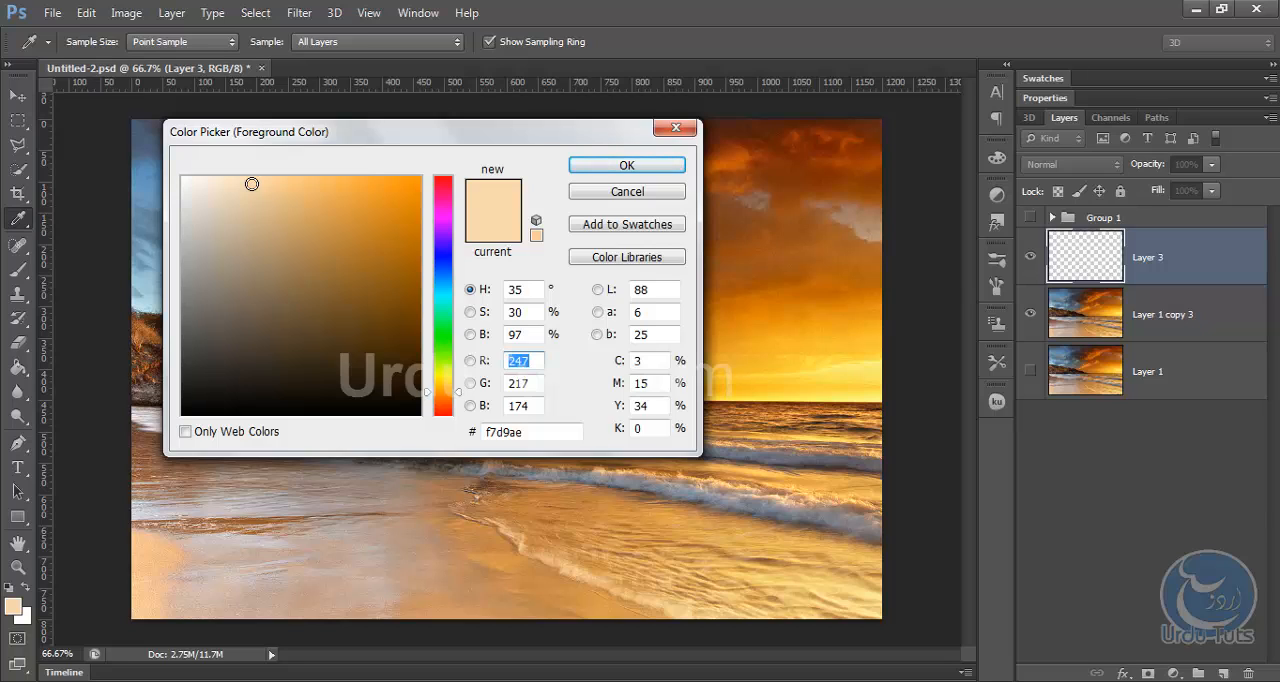
click(626, 165)
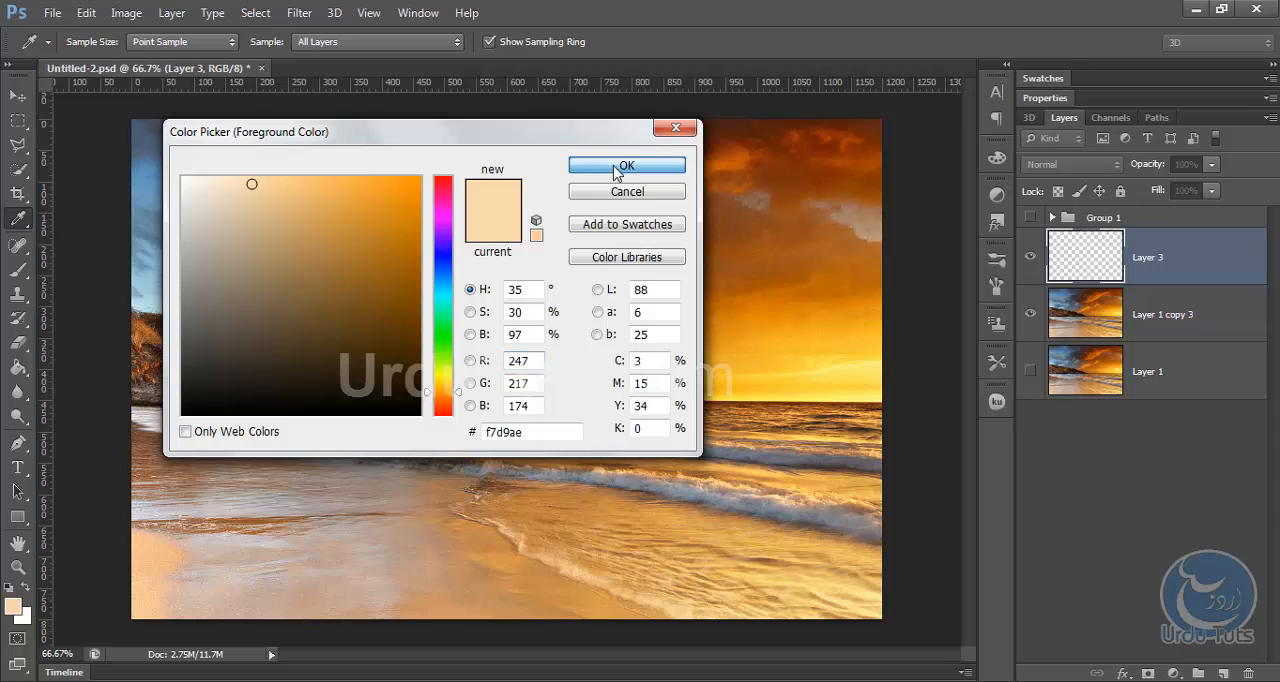
key(g)
click(549, 340)
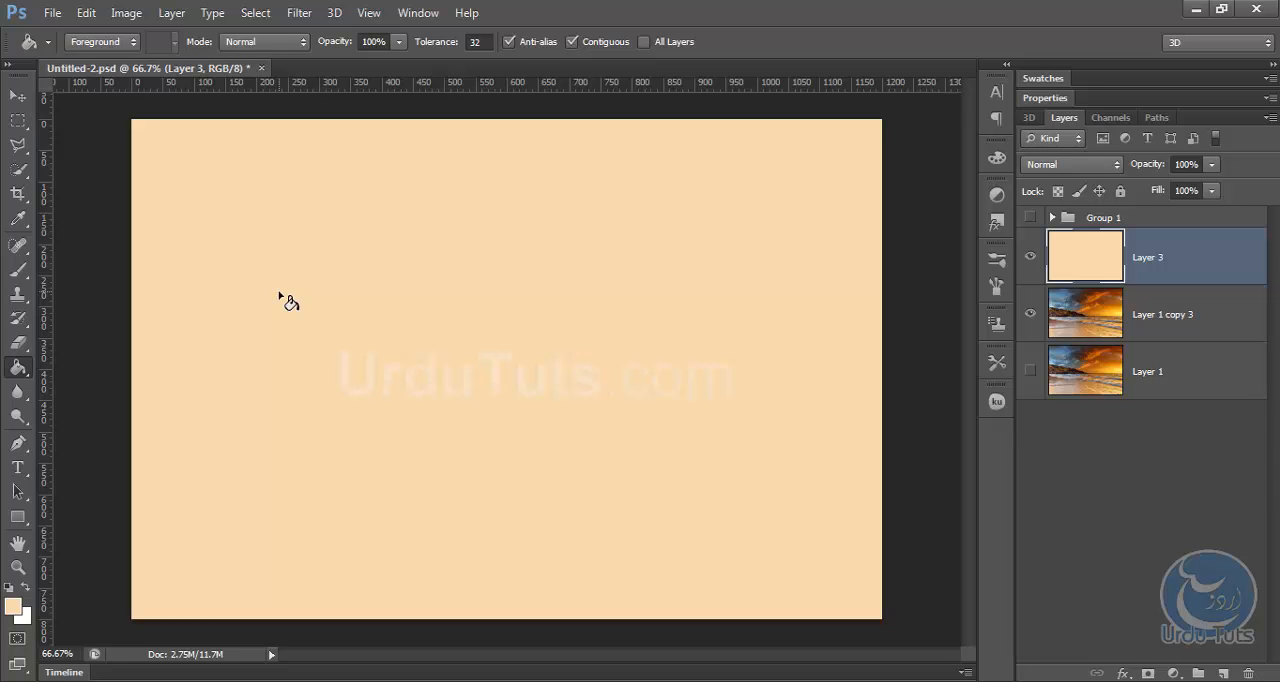
Set the peach fill layer's blend mode to Multiply and return to the Move tool.
click(1084, 167)
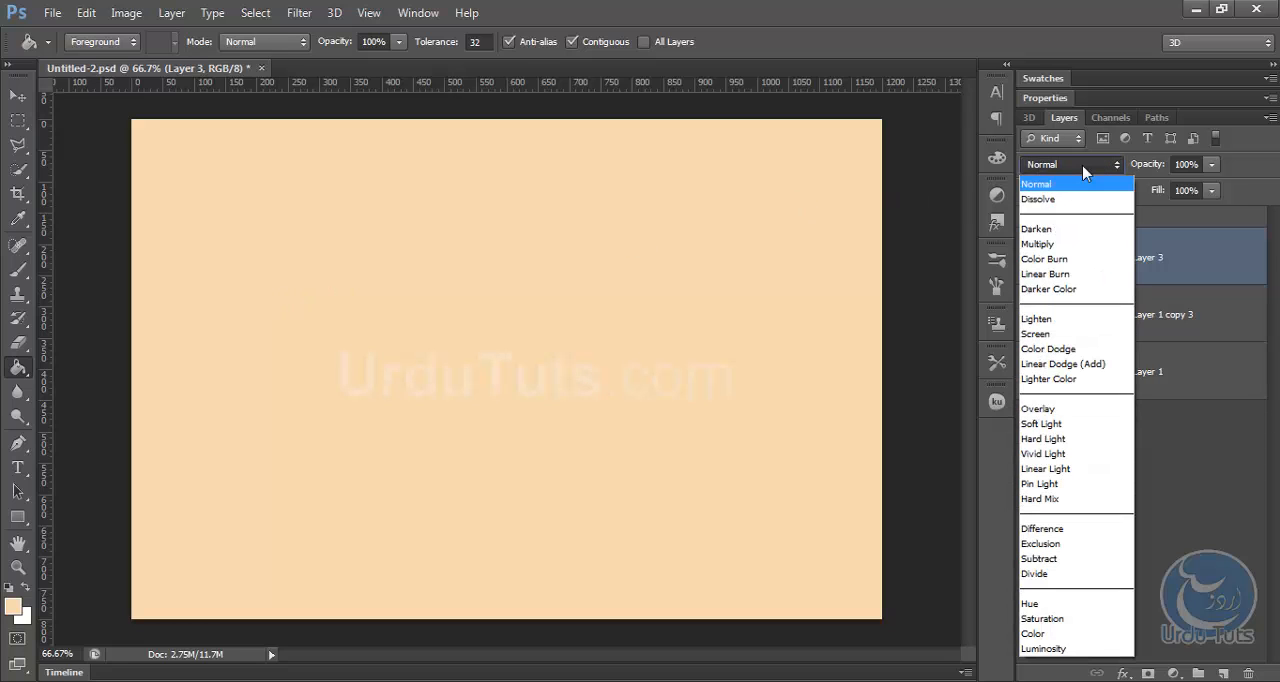
click(1040, 244)
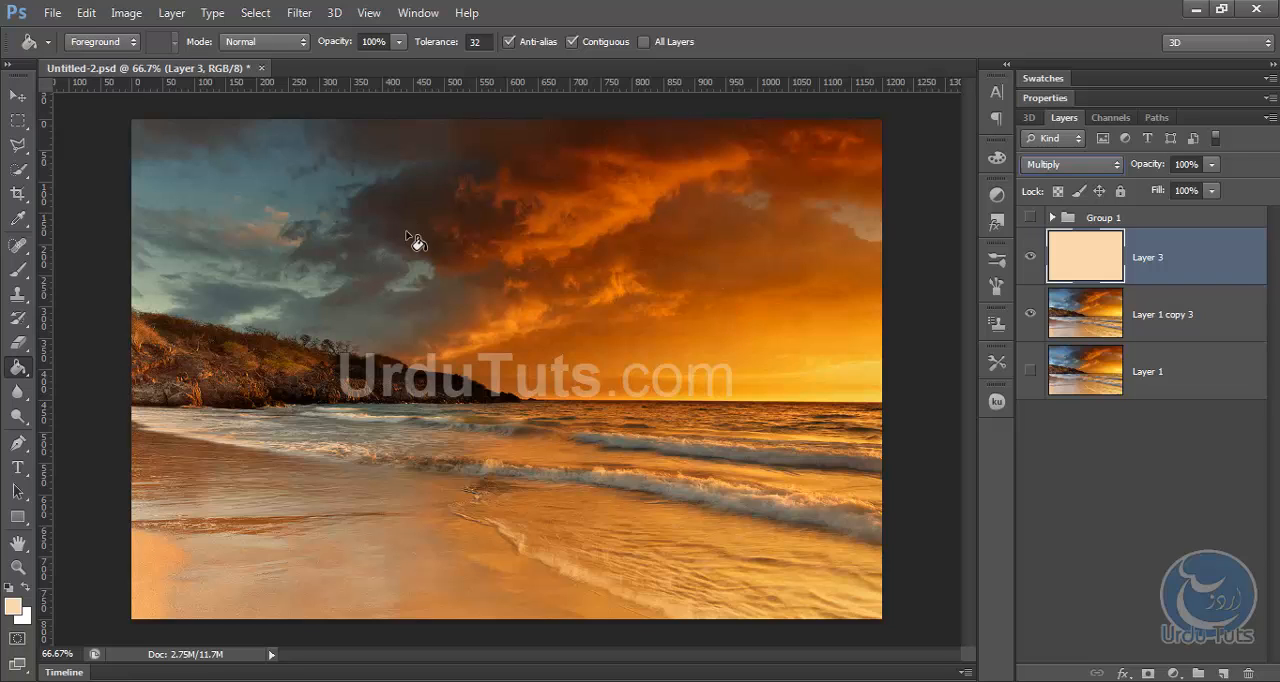
click(18, 96)
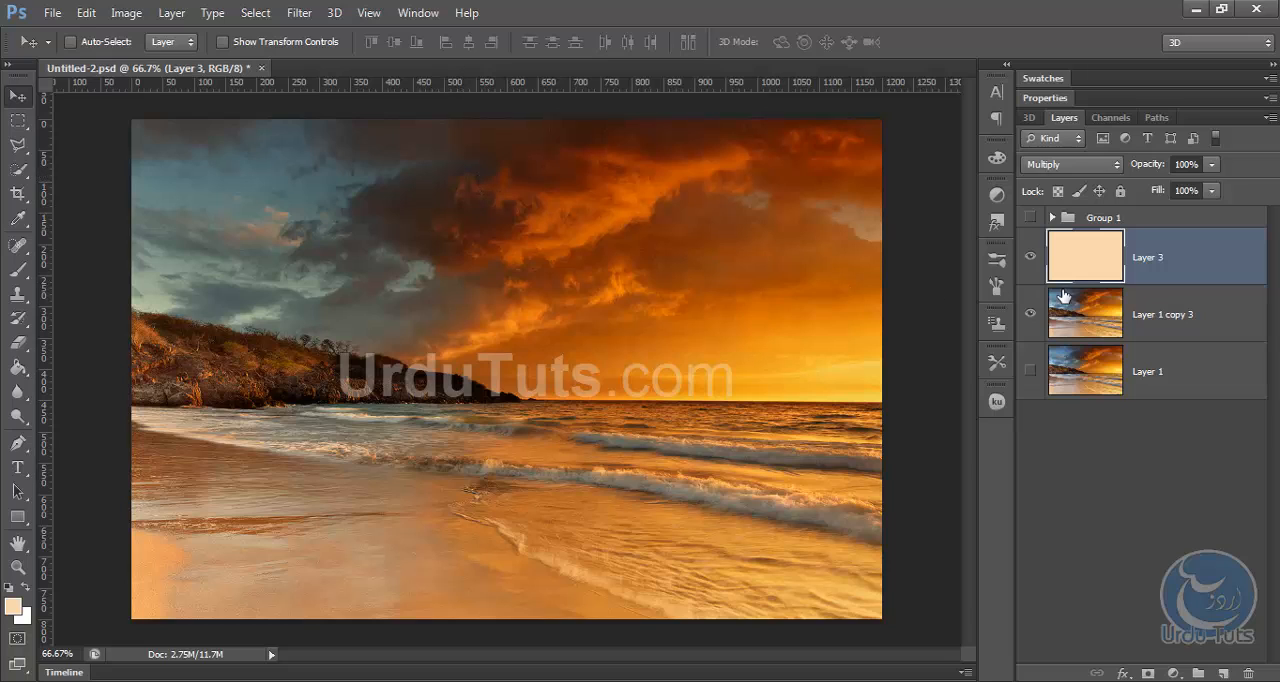
Start a Curves adjustment on the duplicated photo layer and set the Green channel's black point output to 37.
click(1157, 316)
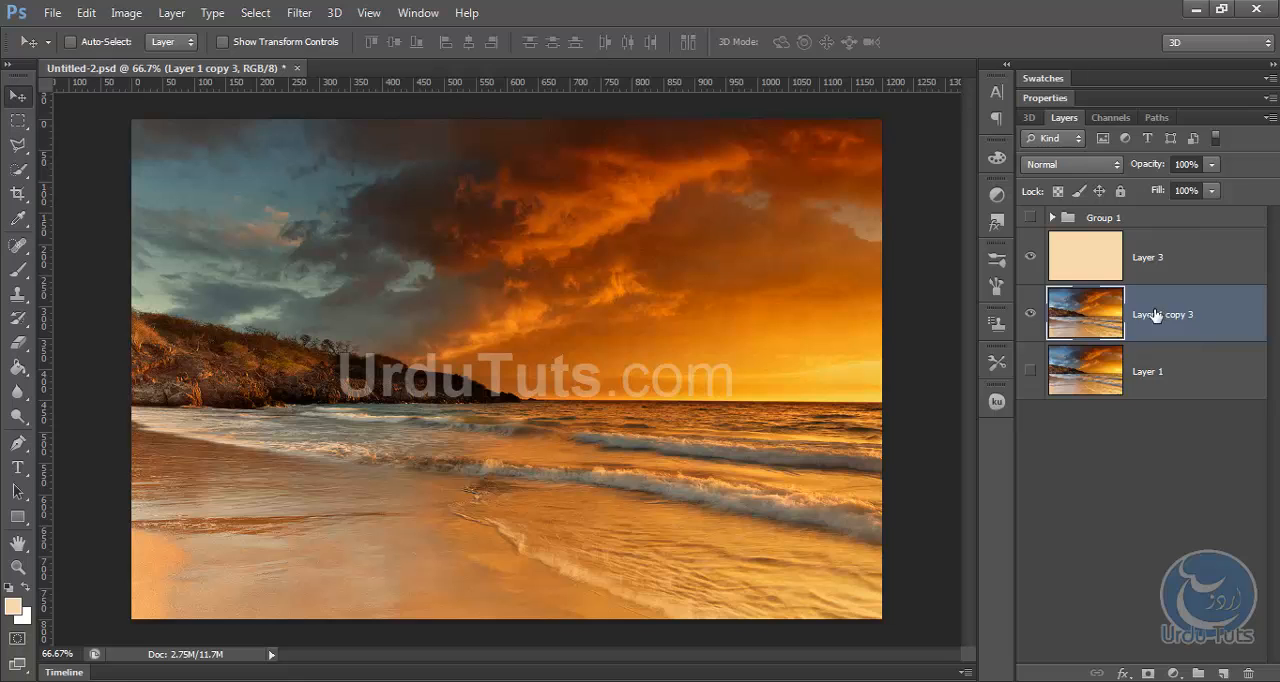
click(127, 12)
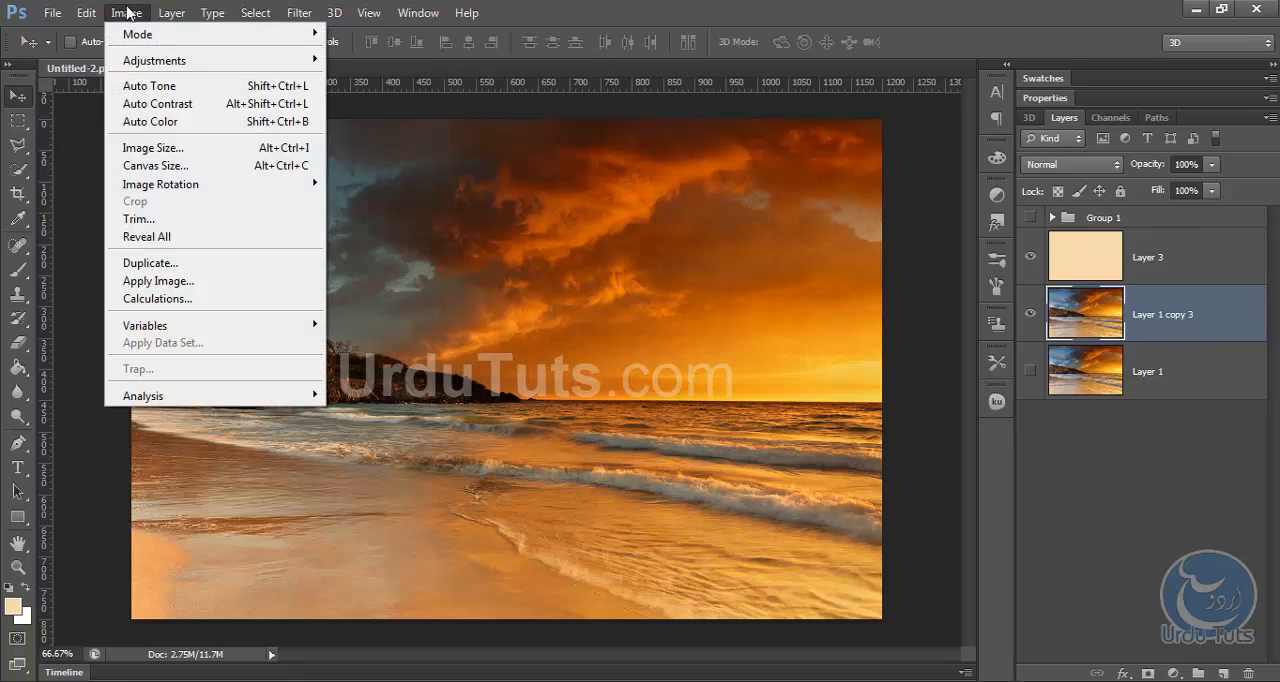
mouse_move(172, 64)
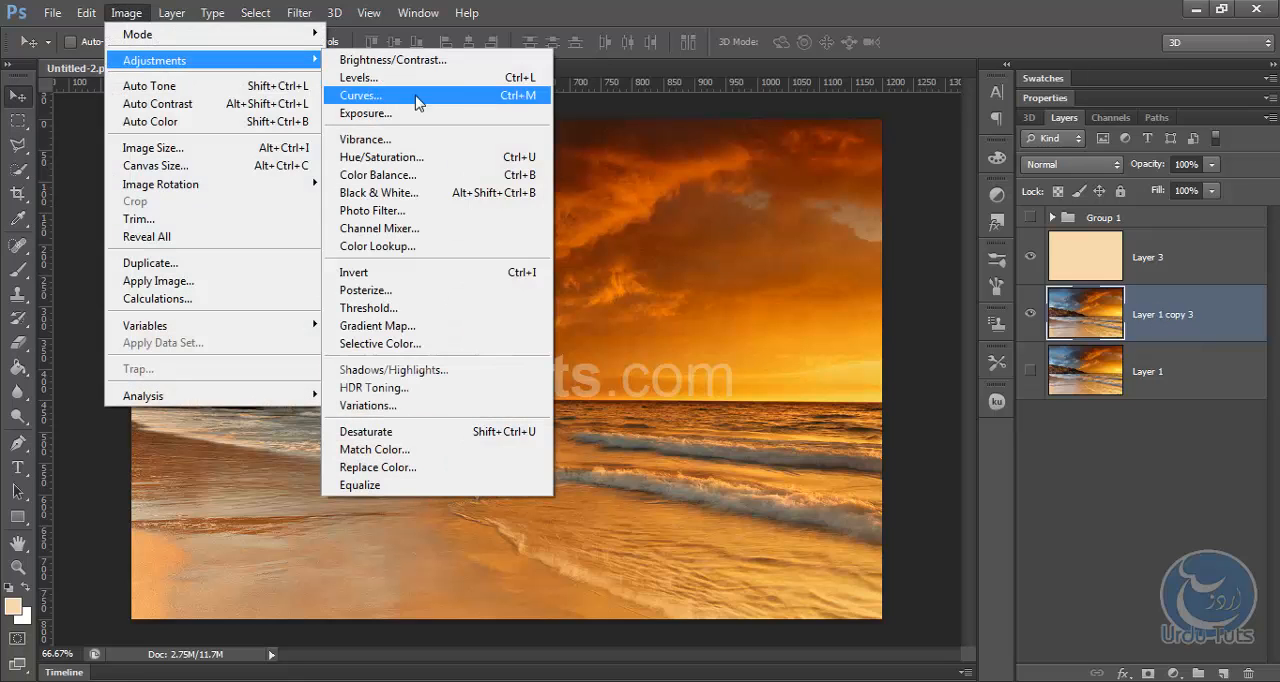
click(511, 104)
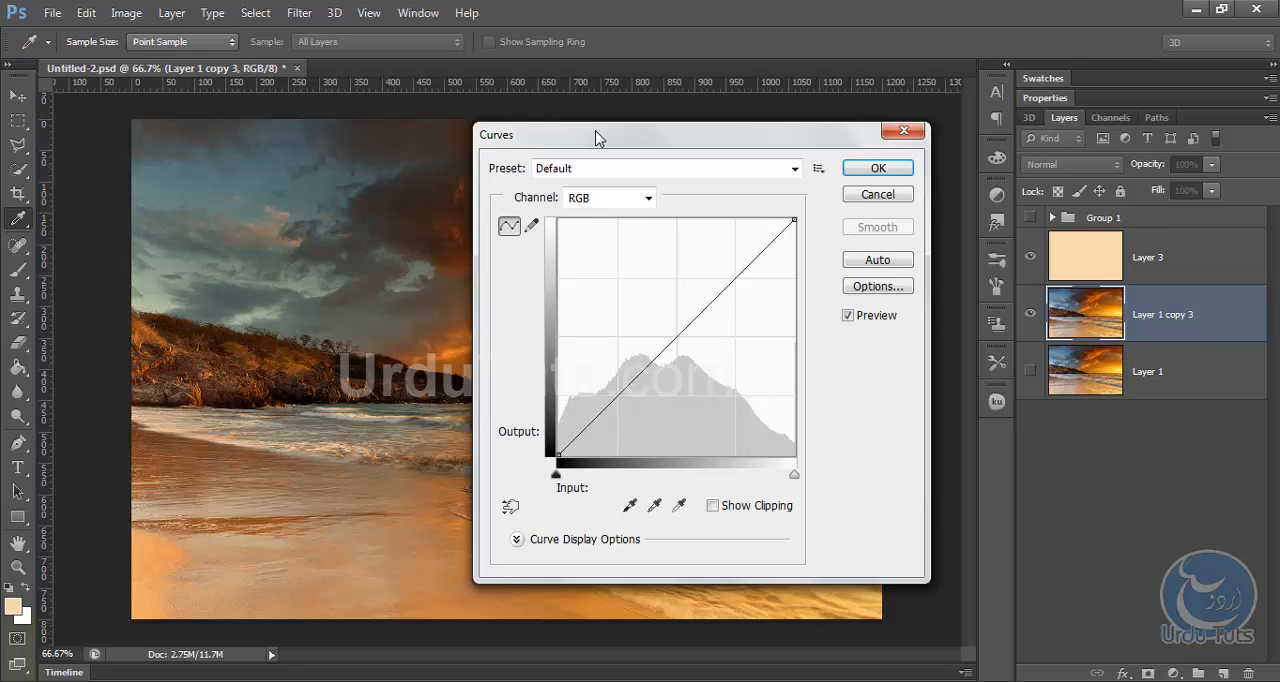
drag(589, 138, 855, 120)
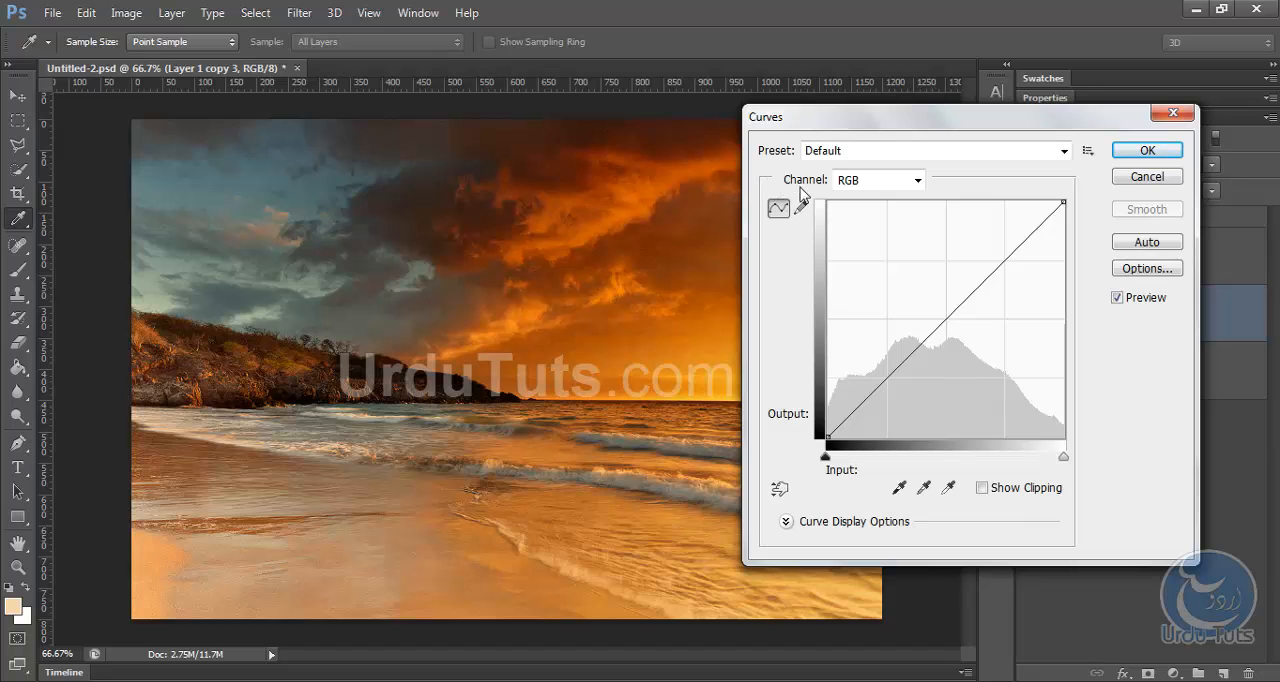
click(878, 184)
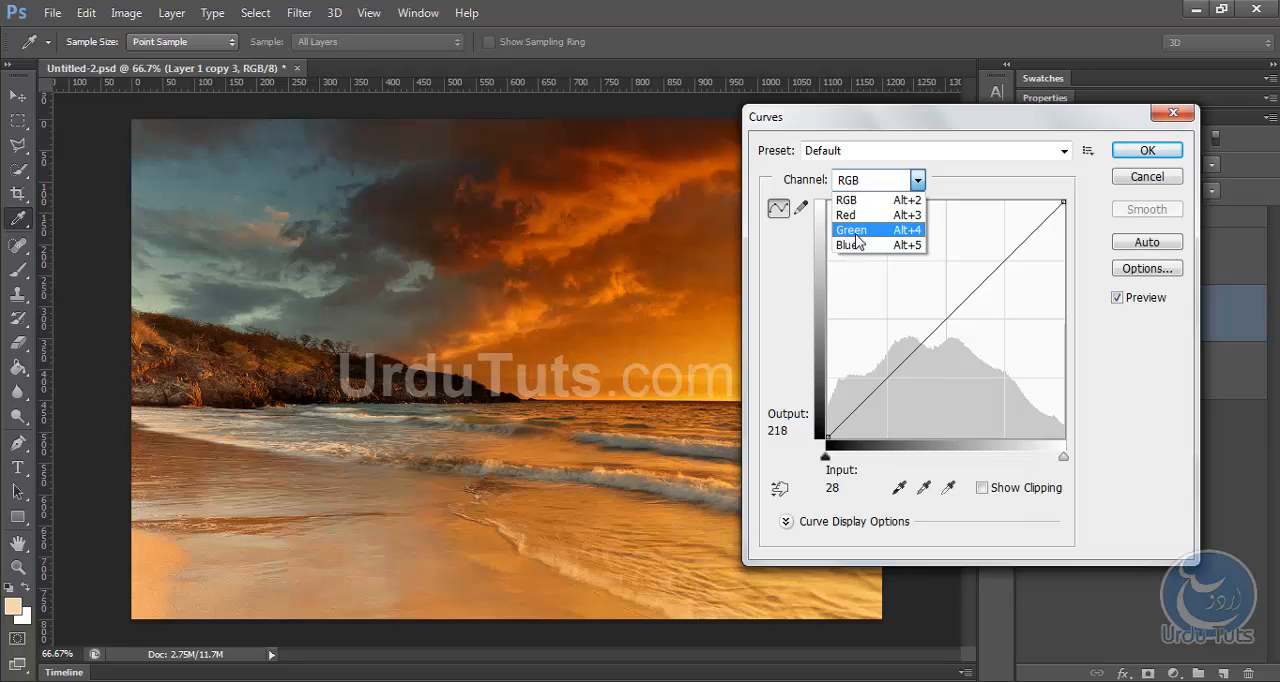
click(857, 231)
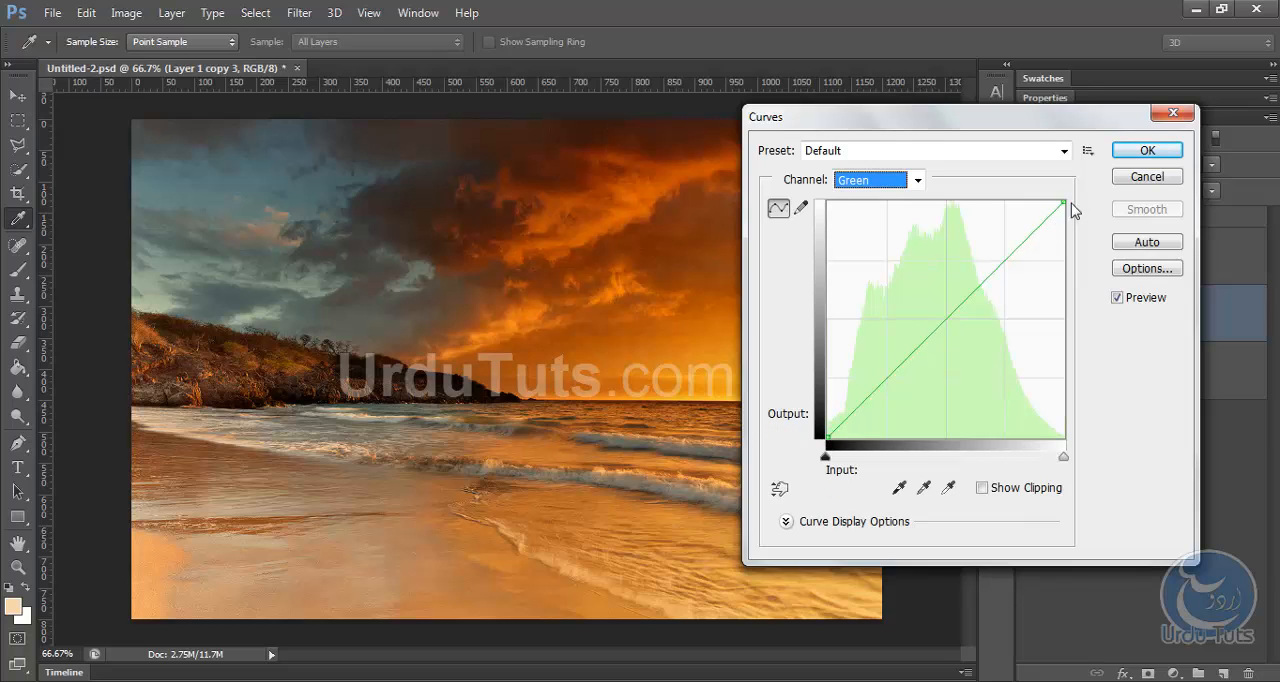
click(829, 435)
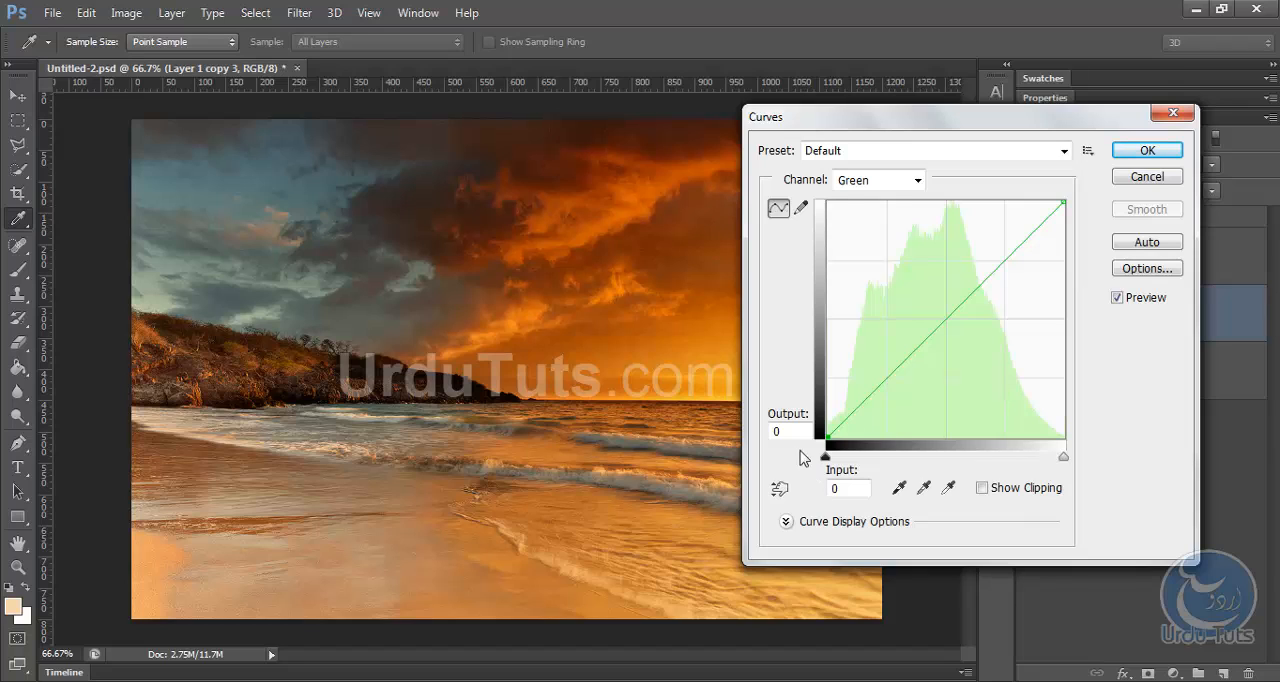
drag(798, 432, 757, 438)
text(37)
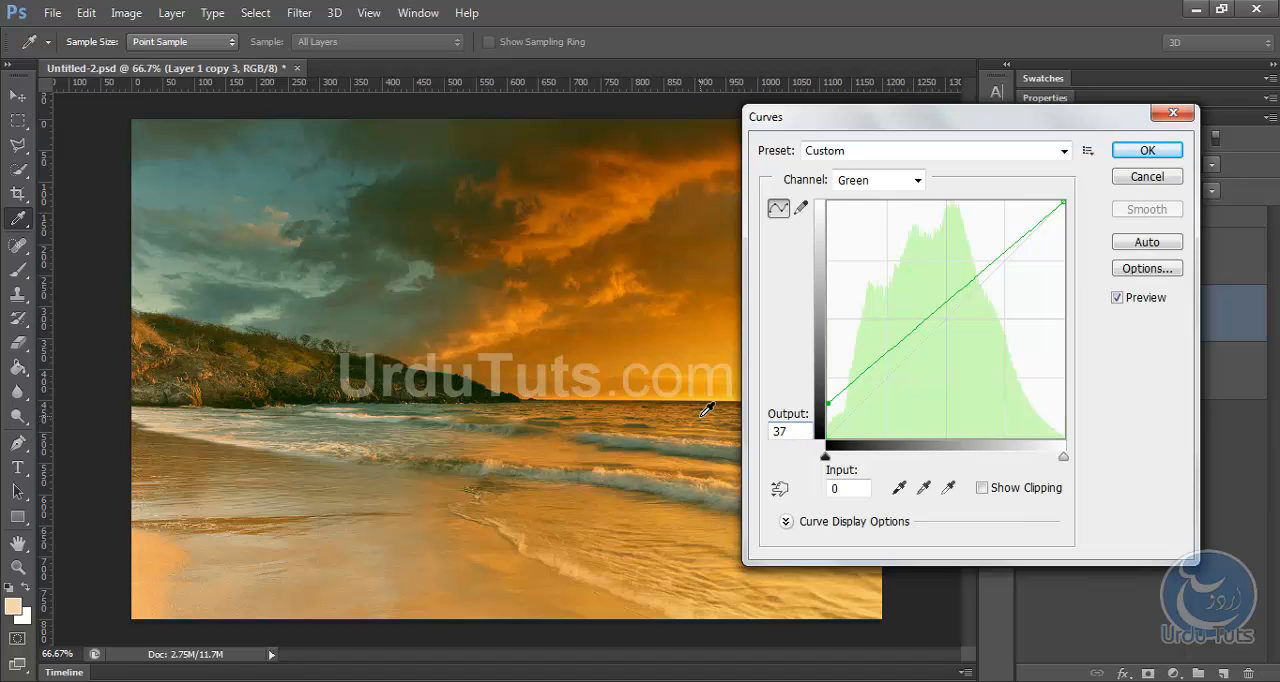
Set the Blue channel's black point output to 133 and apply the Curves adjustment.
click(874, 183)
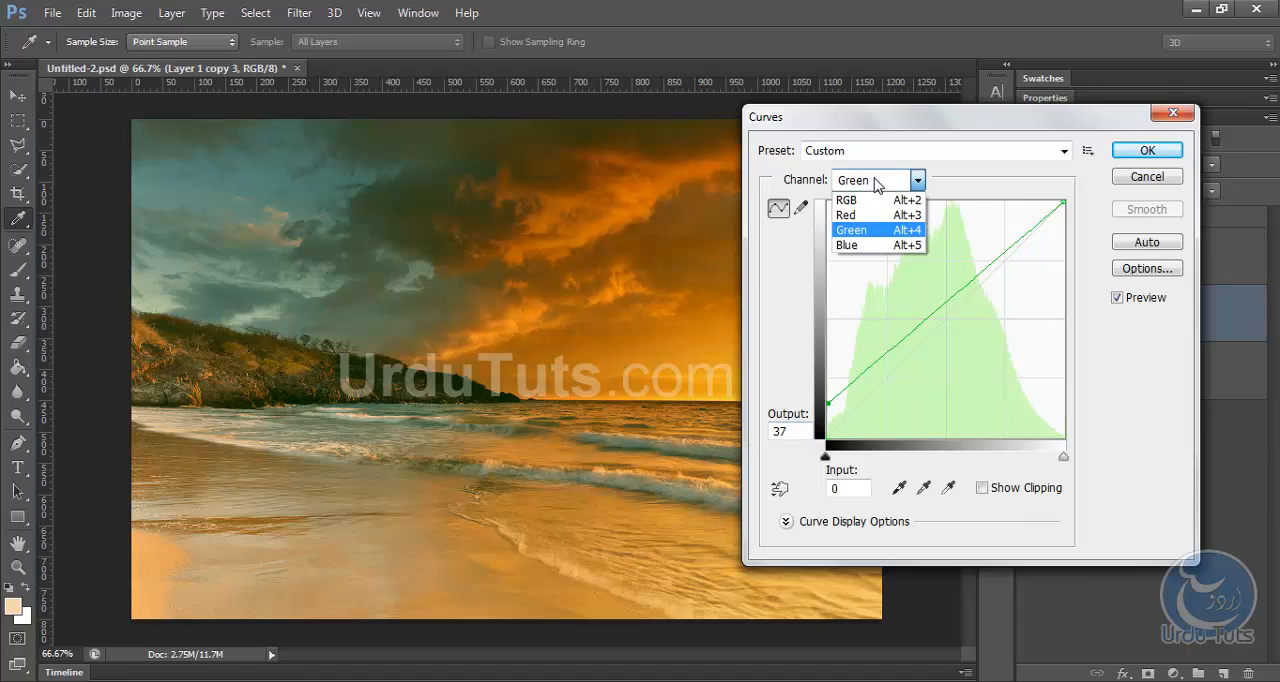
click(856, 245)
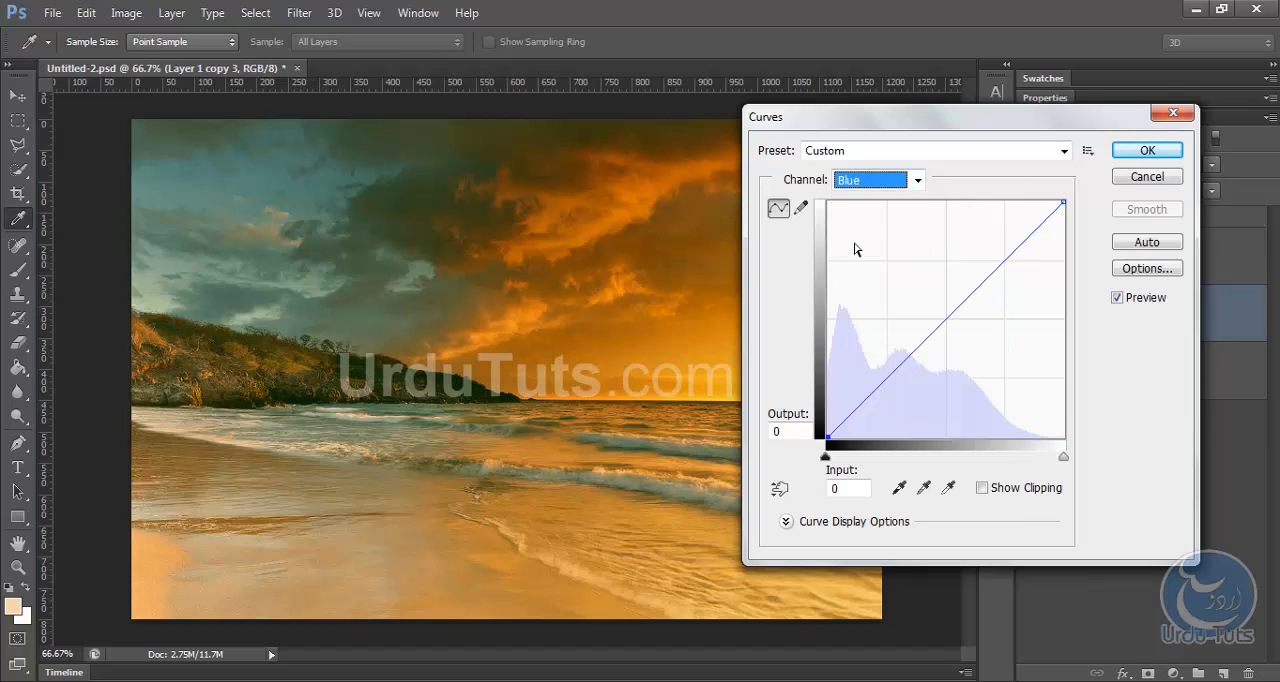
click(828, 437)
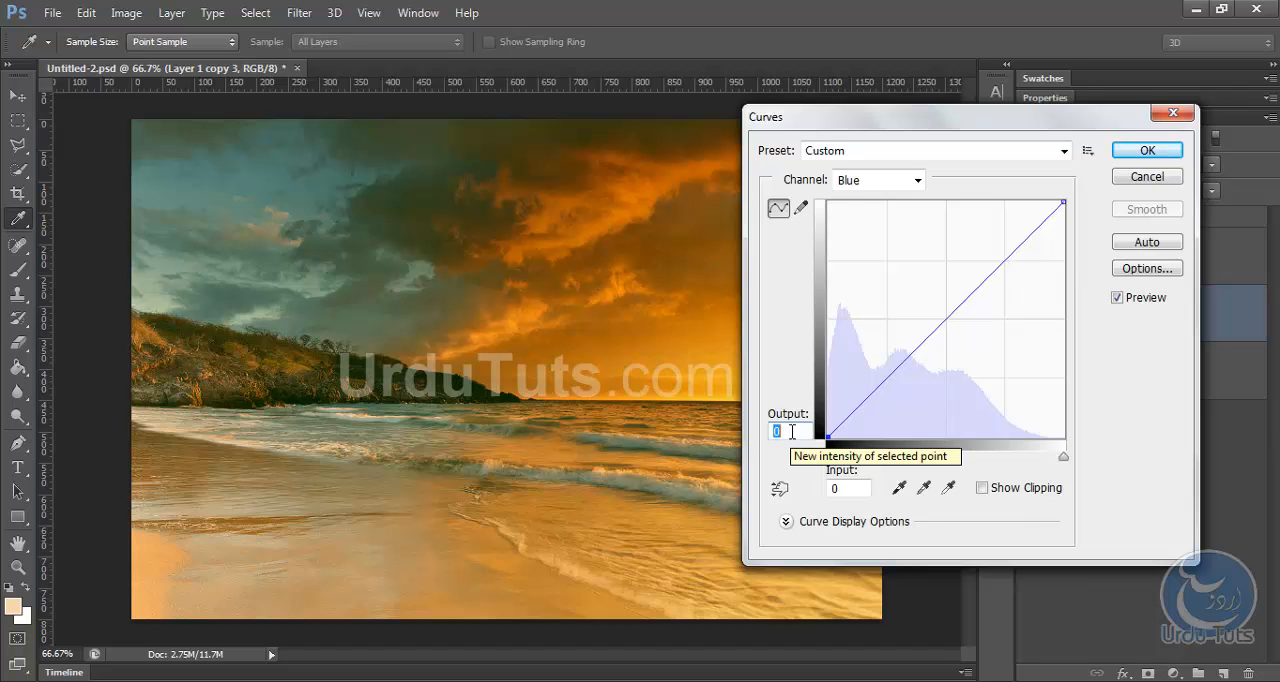
text(133)
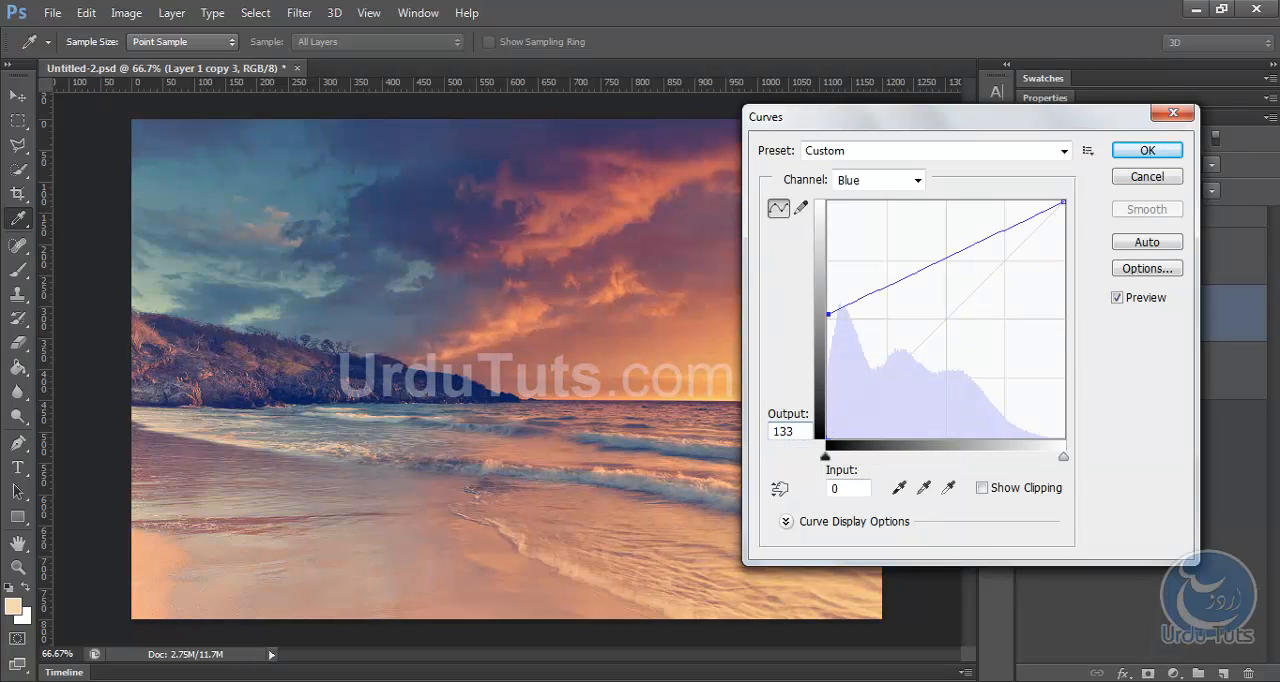
click(1146, 151)
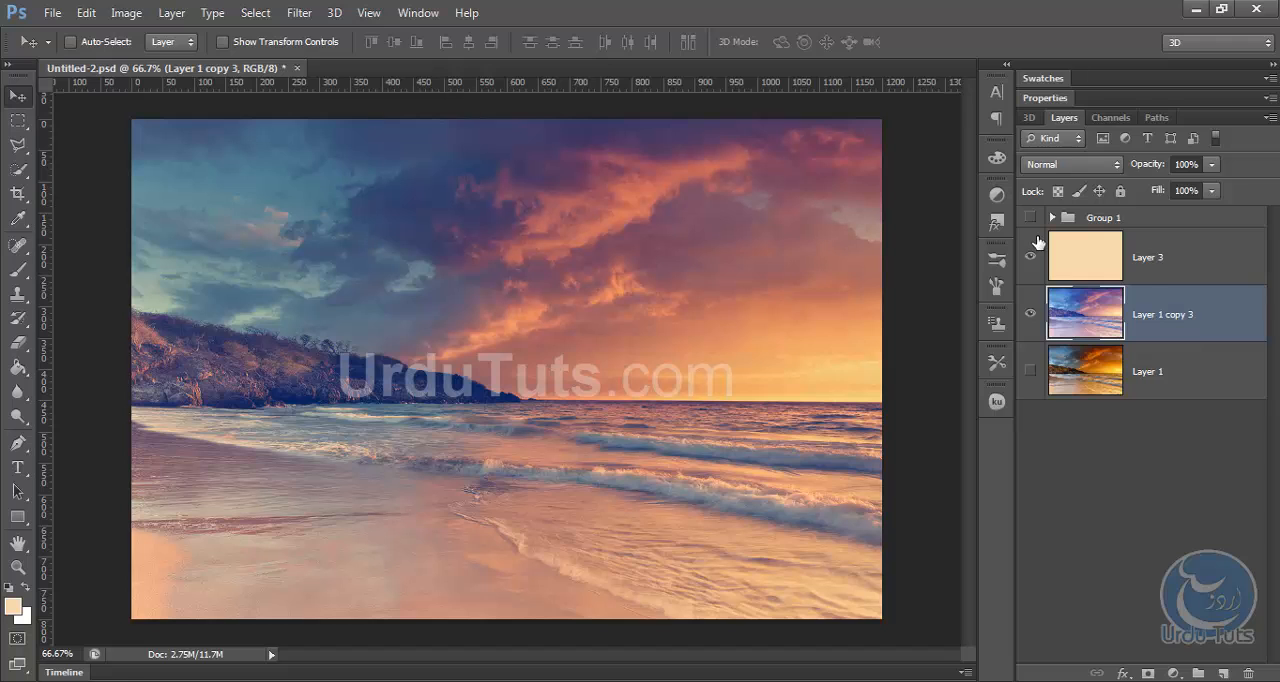
Apply a Levels adjustment to the duplicated photo layer with midtone input 1.36 and white input 236.
click(126, 12)
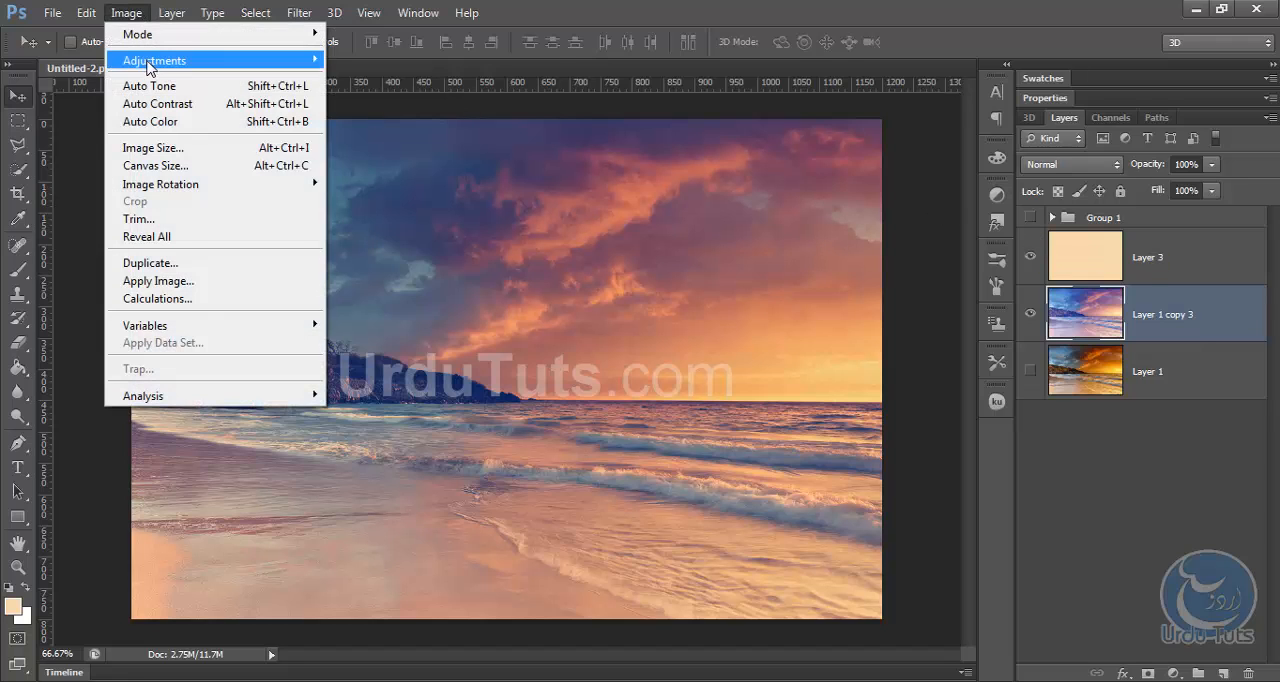
mouse_move(149, 64)
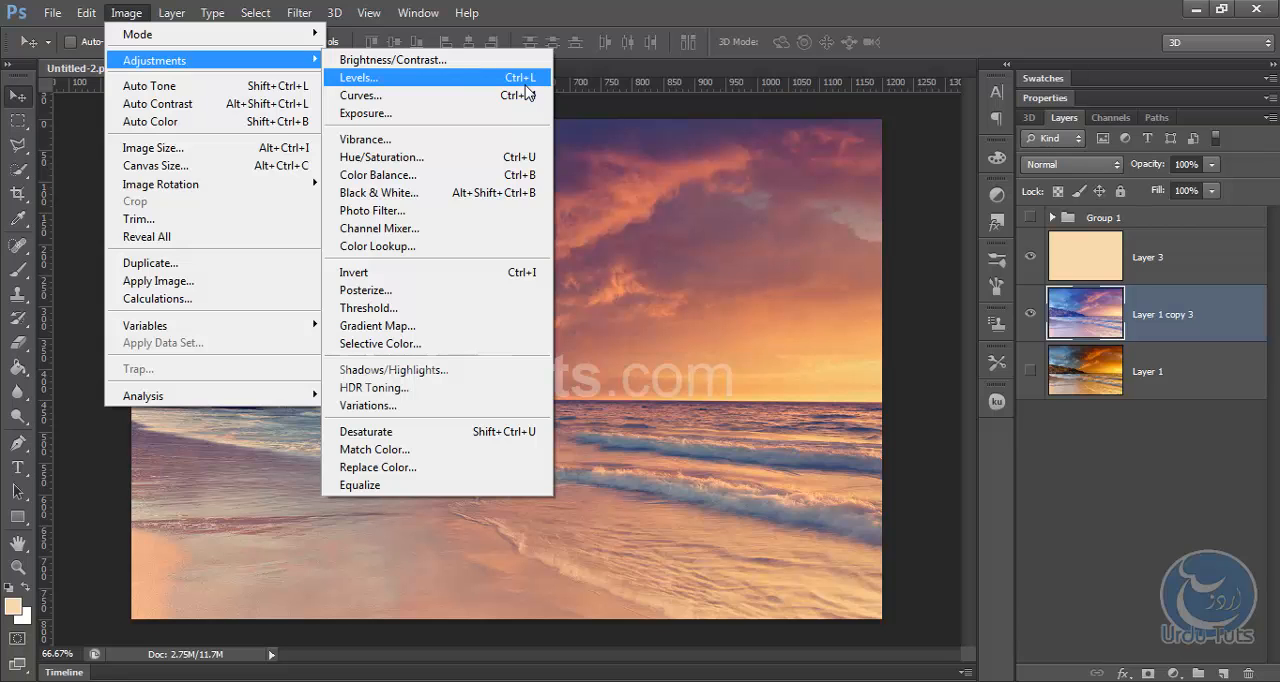
click(462, 80)
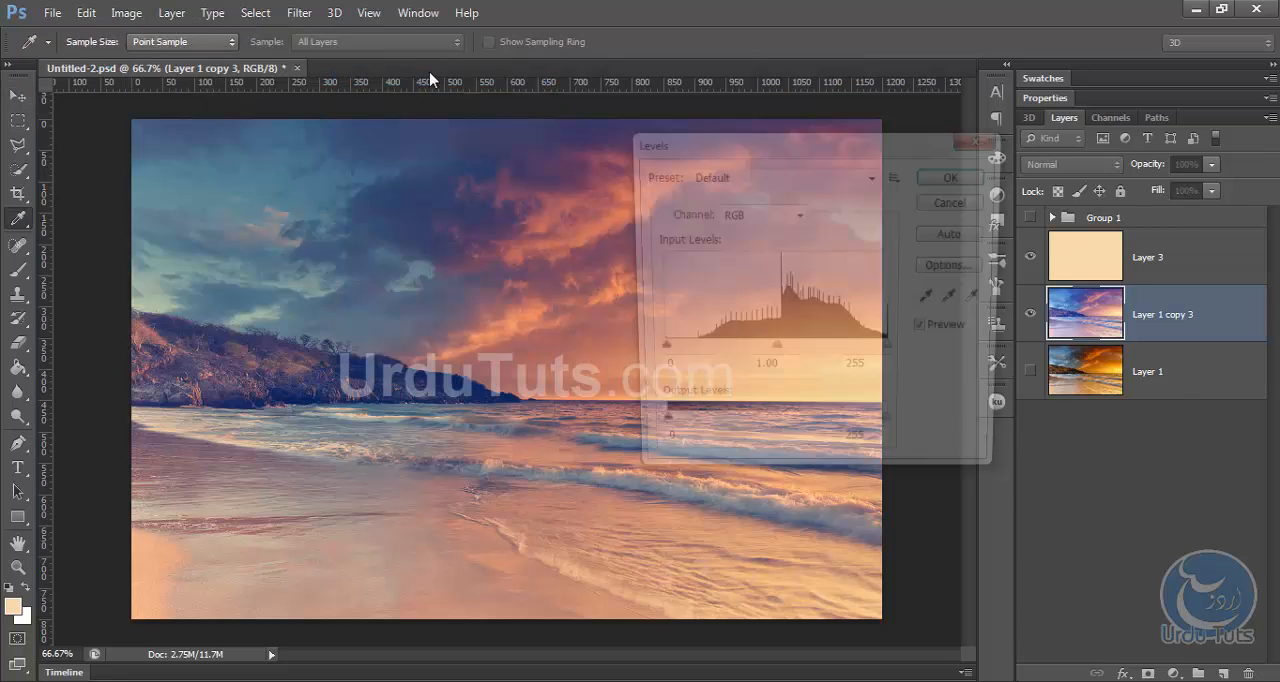
drag(769, 138, 766, 166)
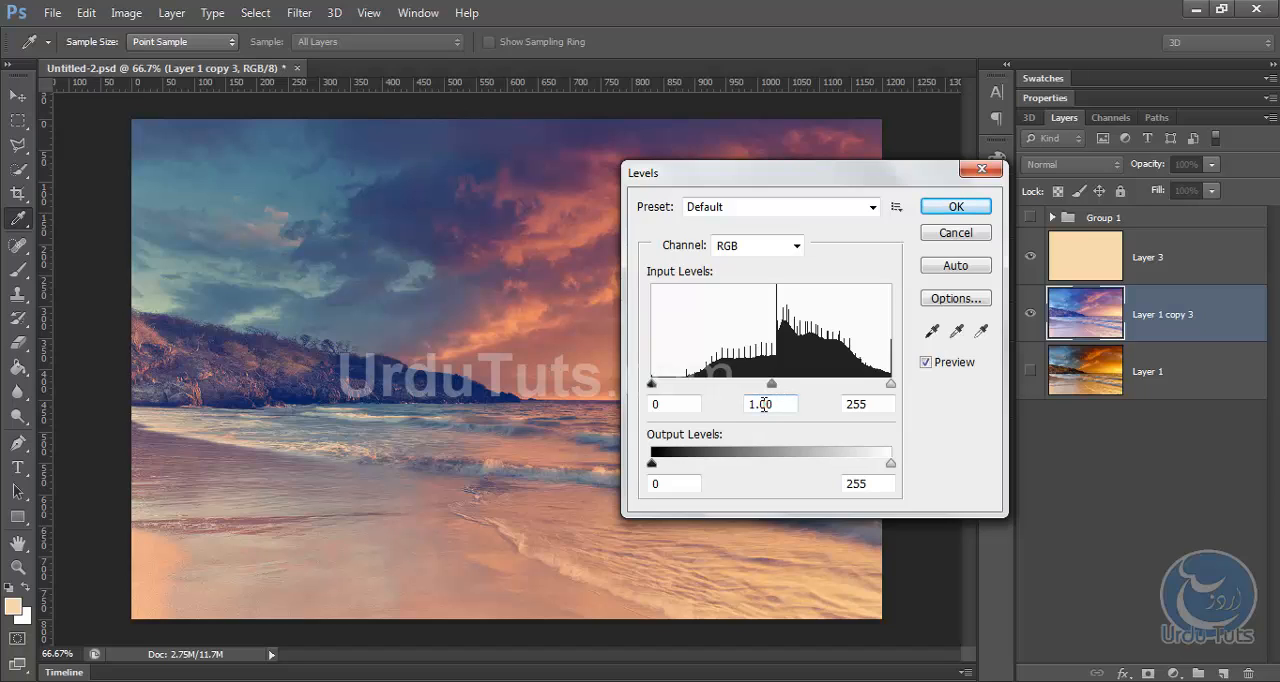
drag(758, 404, 787, 404)
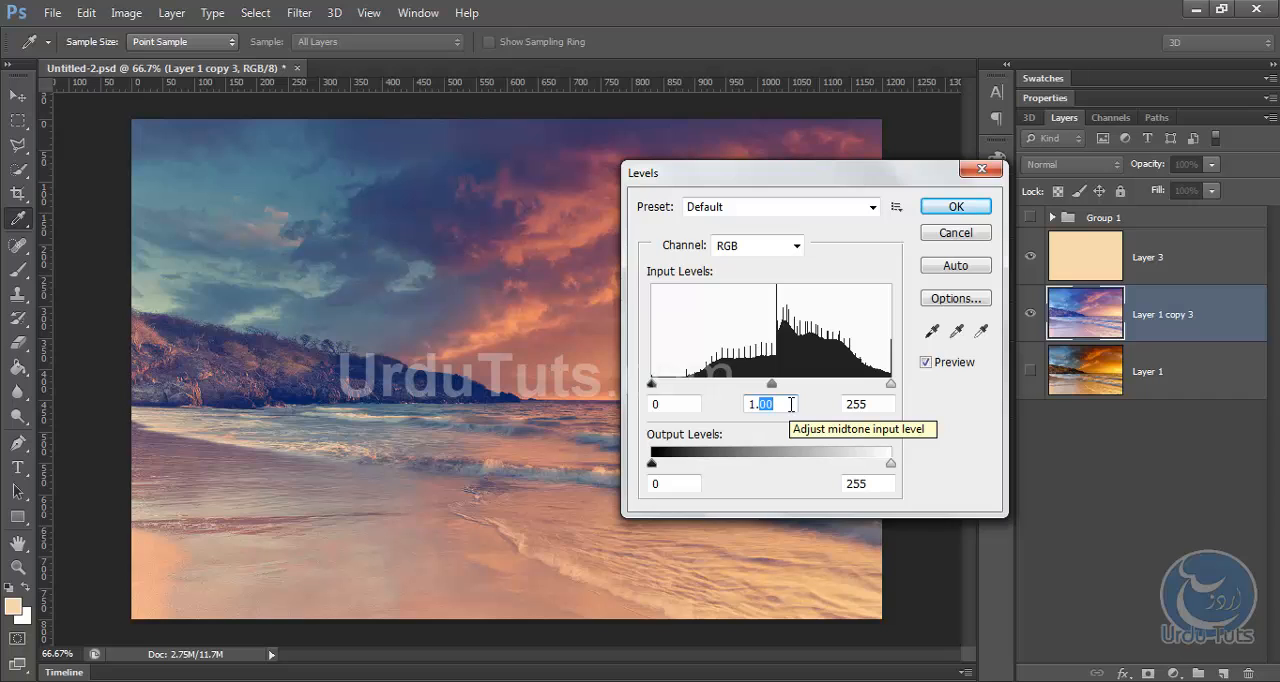
text(36)
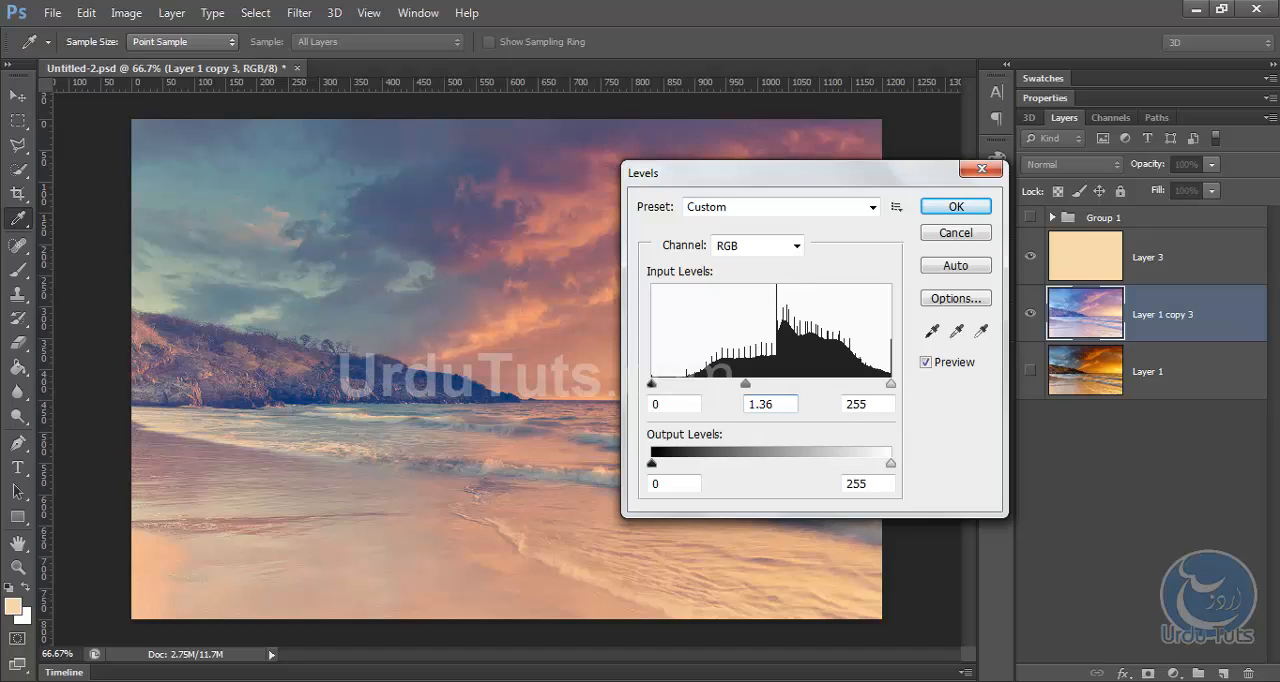
drag(878, 403, 826, 398)
text(236)
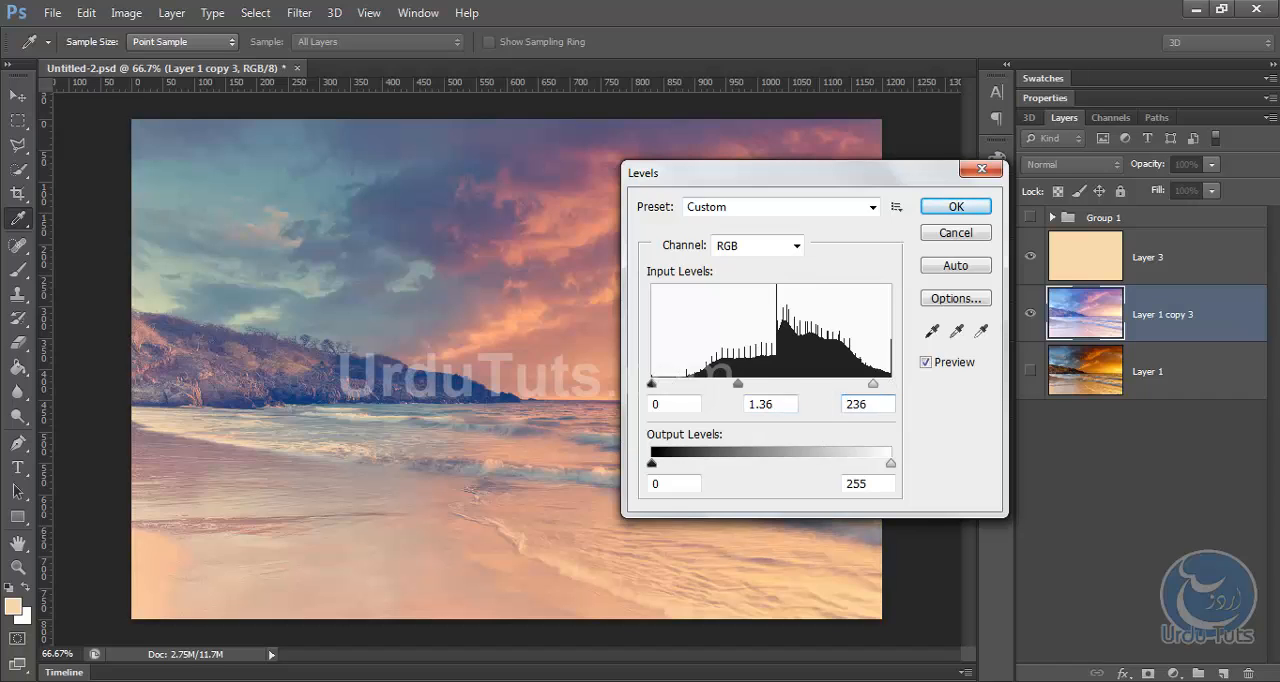
click(956, 207)
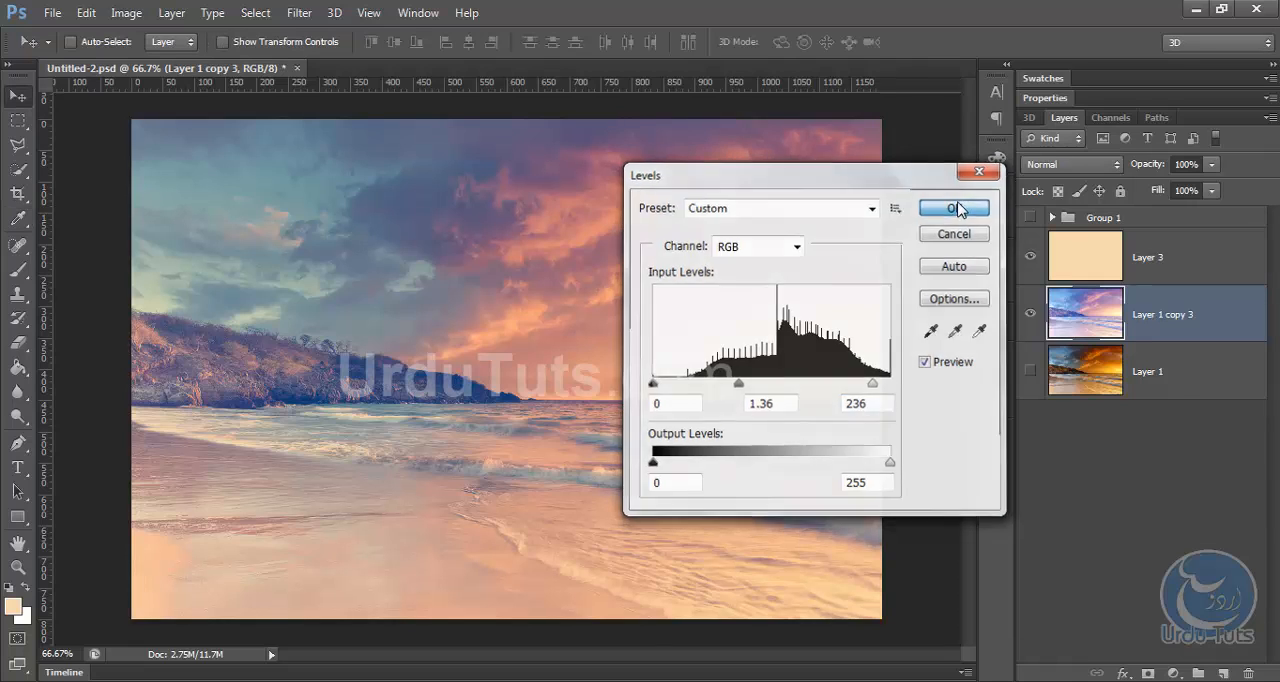
click(955, 208)
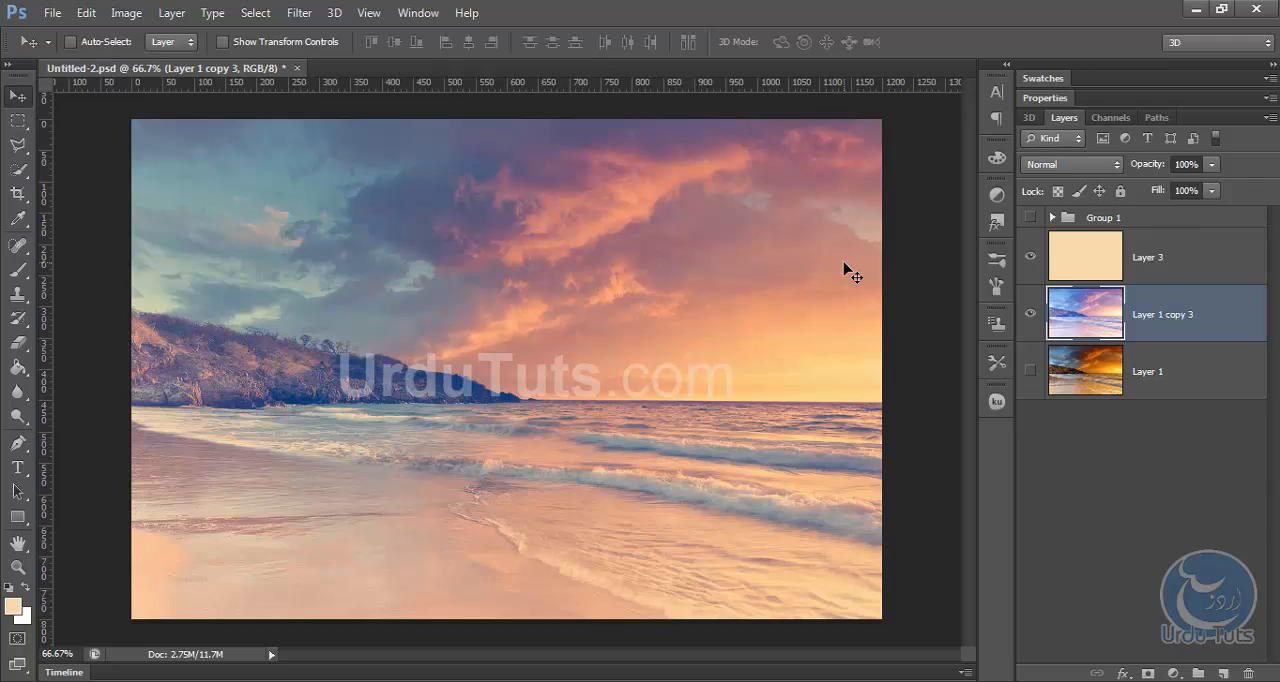
Apply a Brightness/Contrast adjustment to the duplicated photo layer with brightness 7 and contrast 50.
click(129, 14)
mouse_move(191, 60)
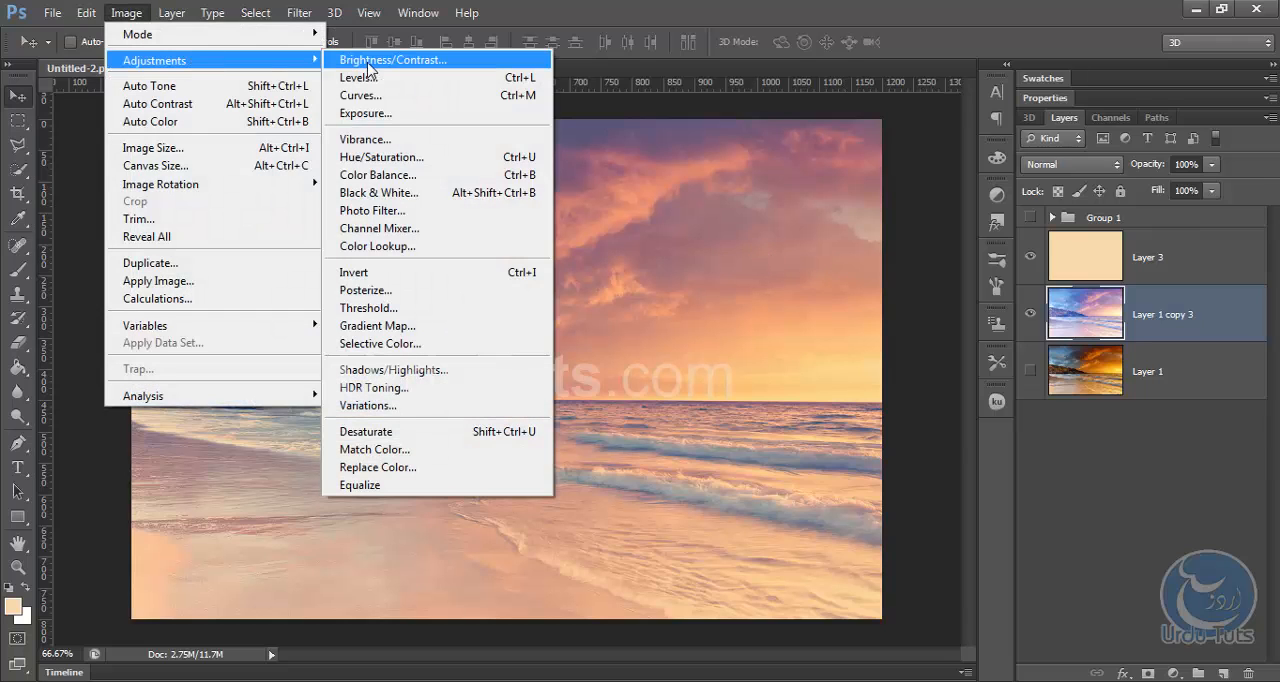
click(369, 60)
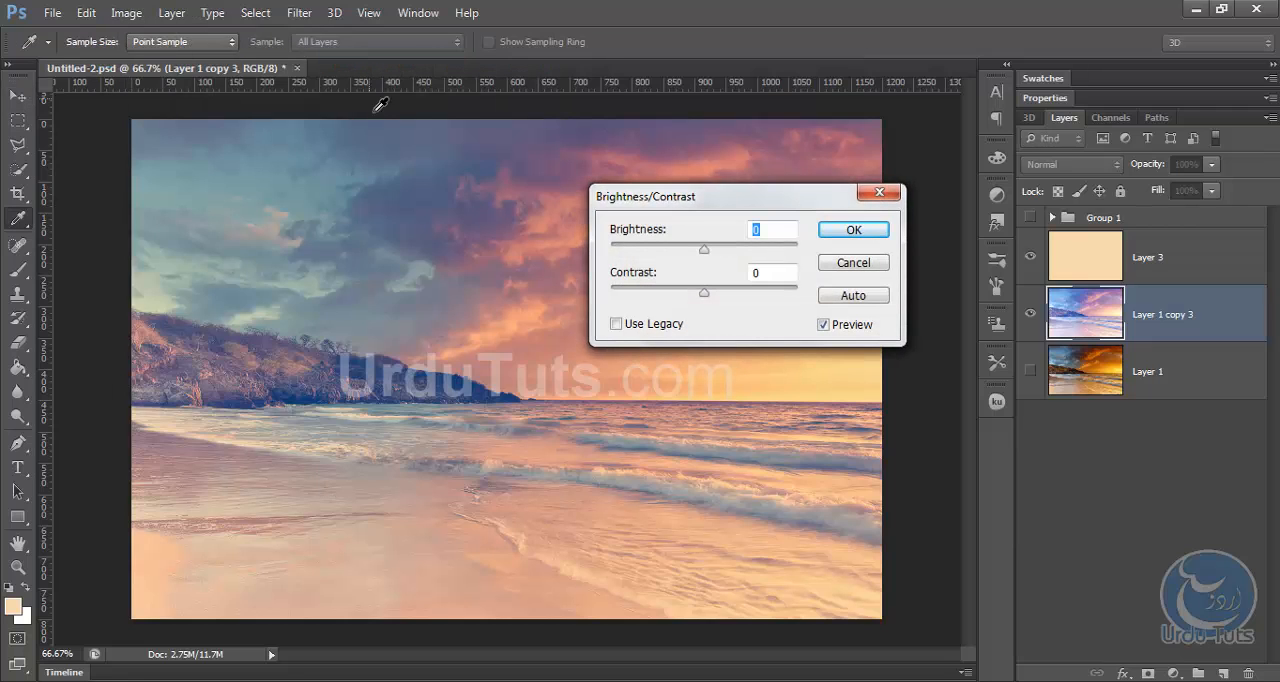
drag(701, 204, 711, 194)
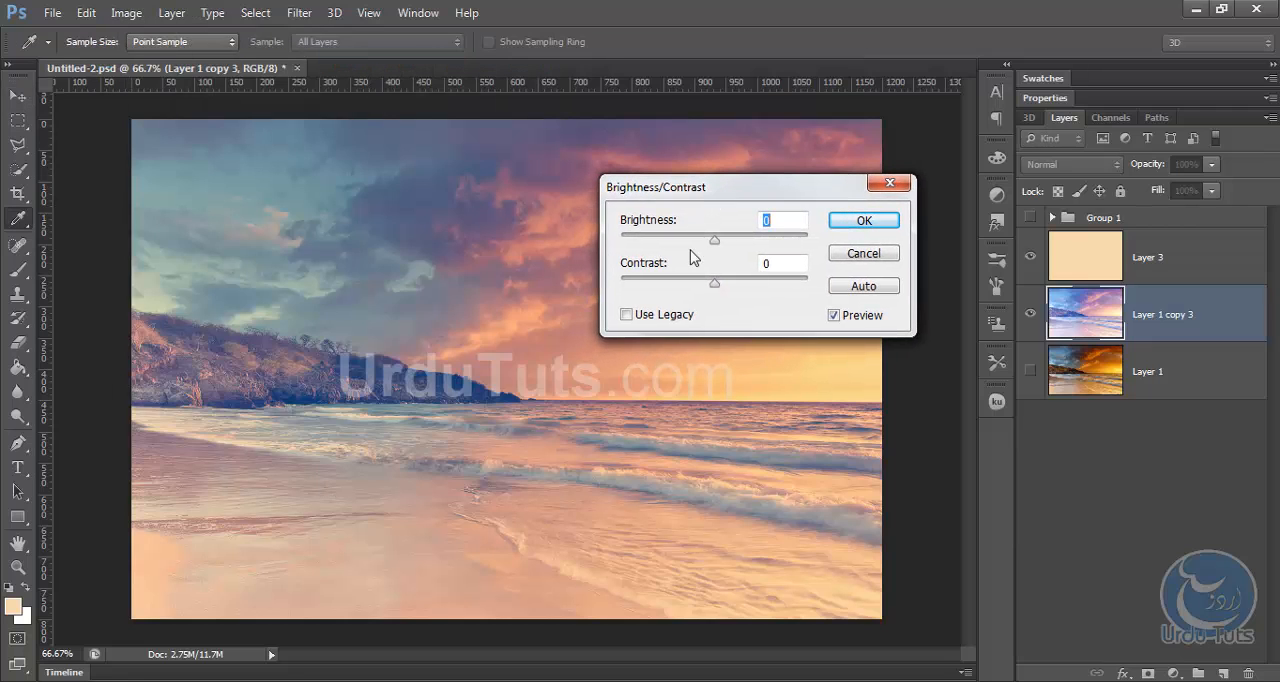
key(Up)
key(Up)
key(Up)
key(Up)
key(Up)
key(Up)
key(Up)
key(Up)
key(Up)
key(Down)
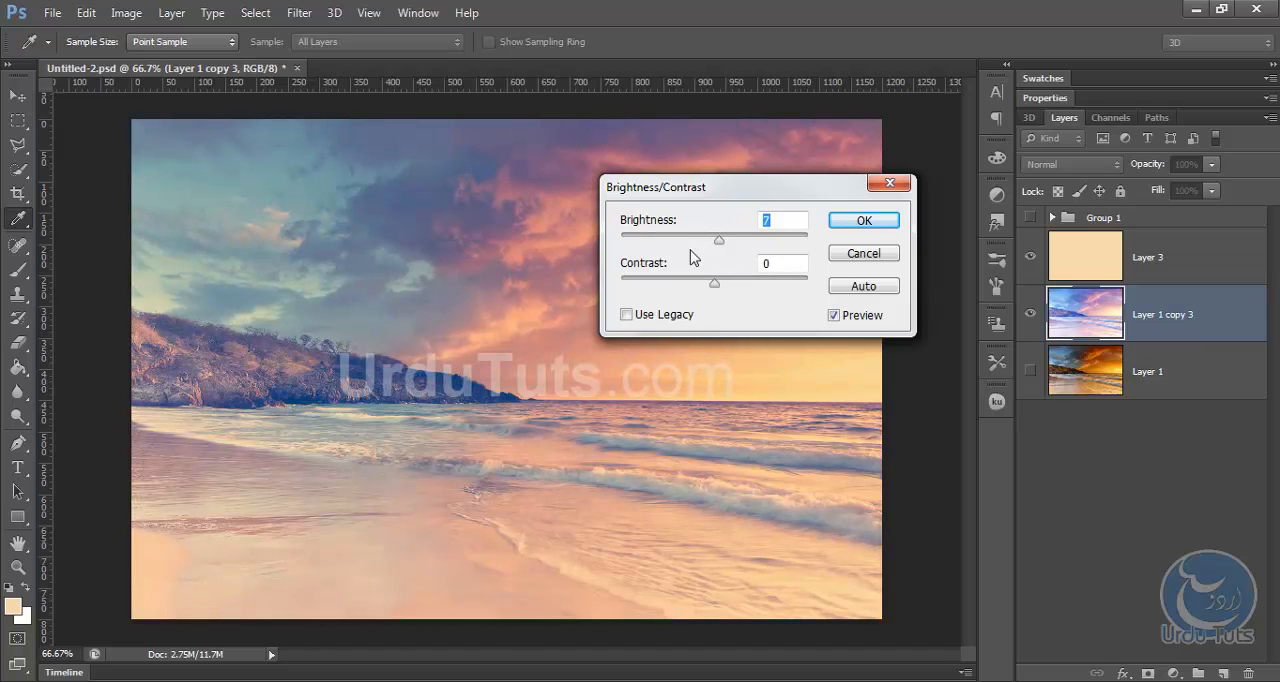
click(778, 263)
text(50)
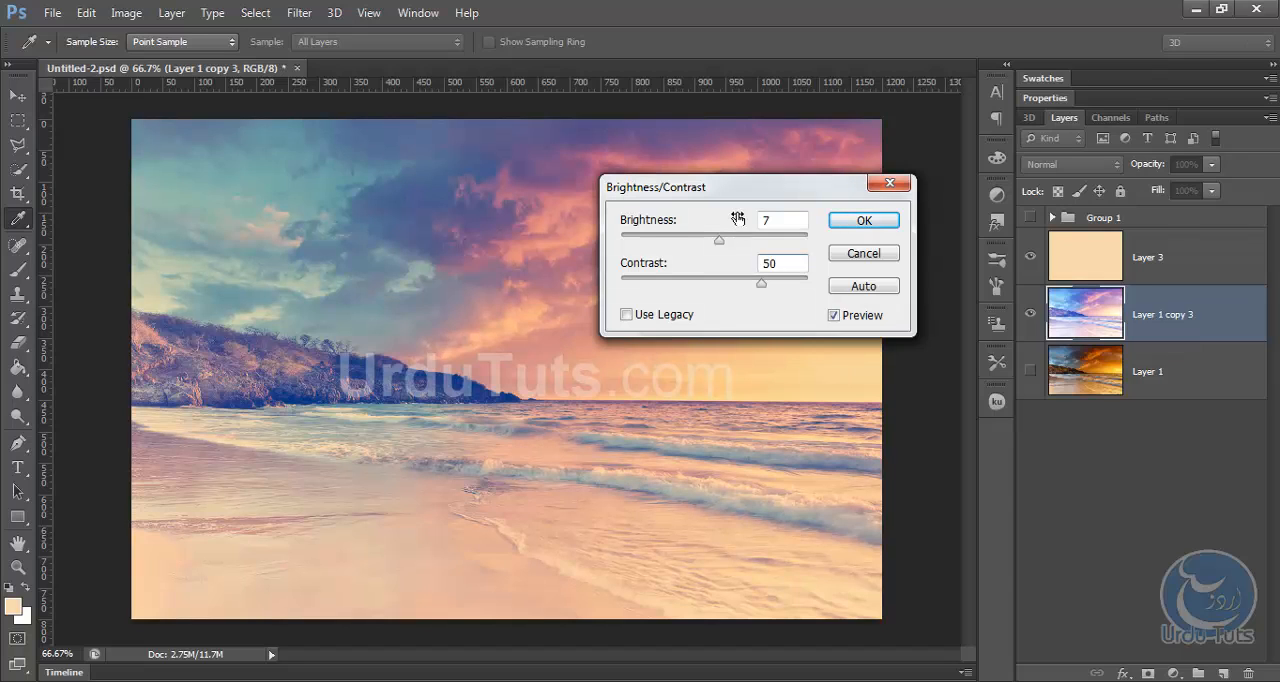
click(877, 222)
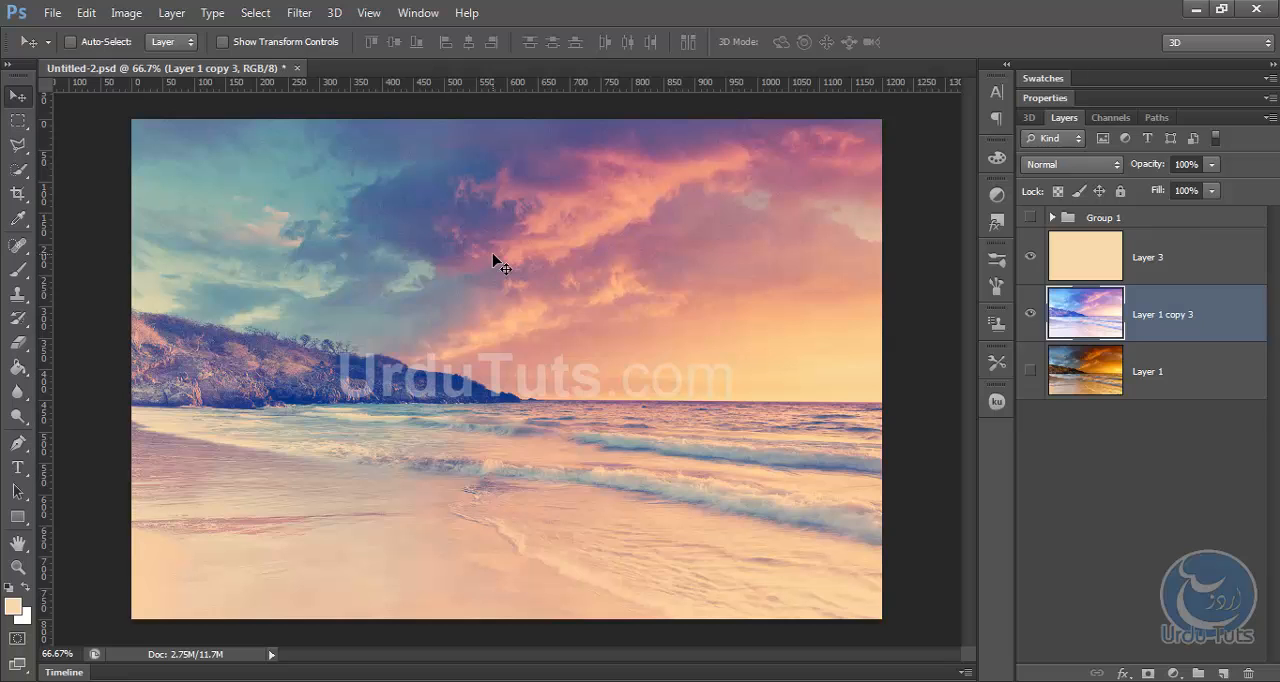
Start a new Curves adjustment on the duplicated photo layer and set the Green channel's black point input to 13.
click(102, 19)
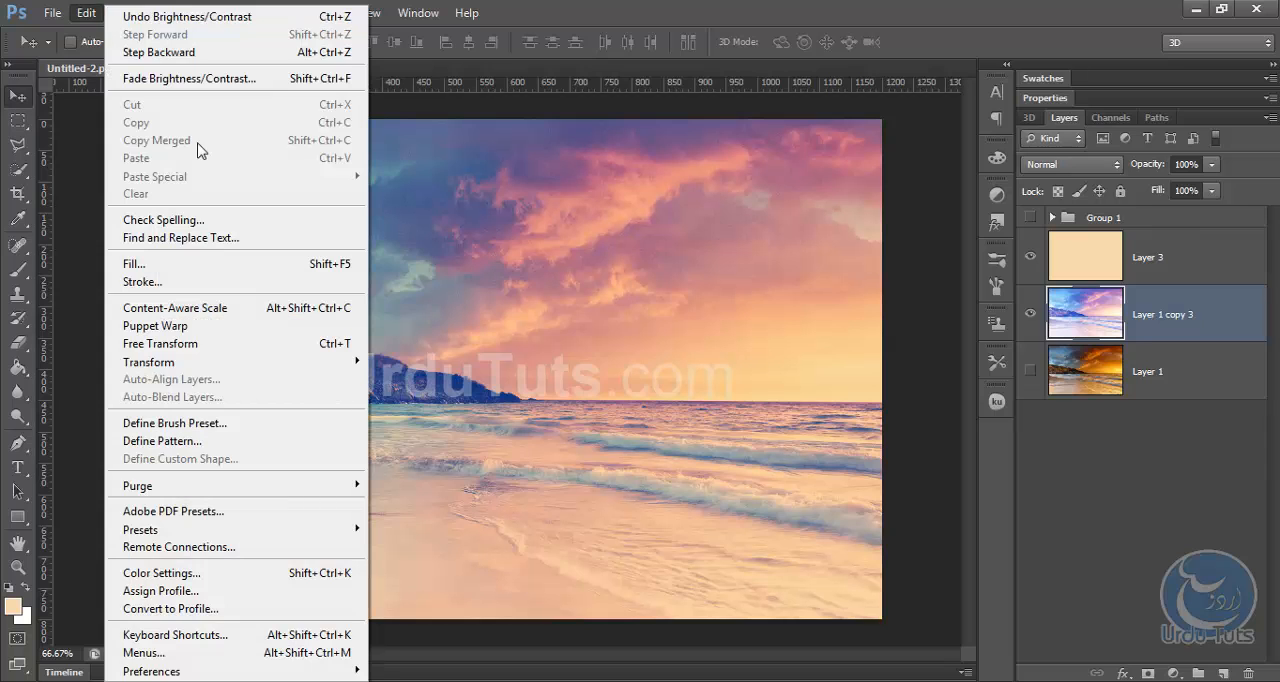
click(637, 114)
click(125, 13)
mouse_move(300, 60)
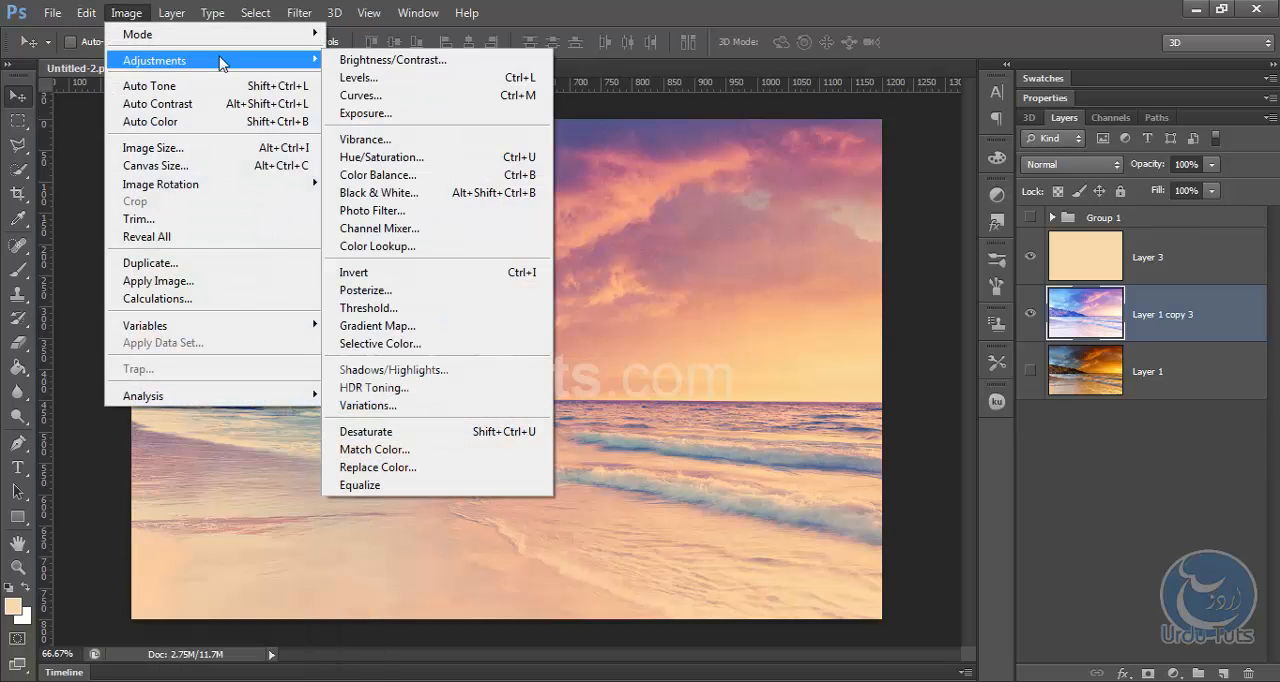
click(397, 96)
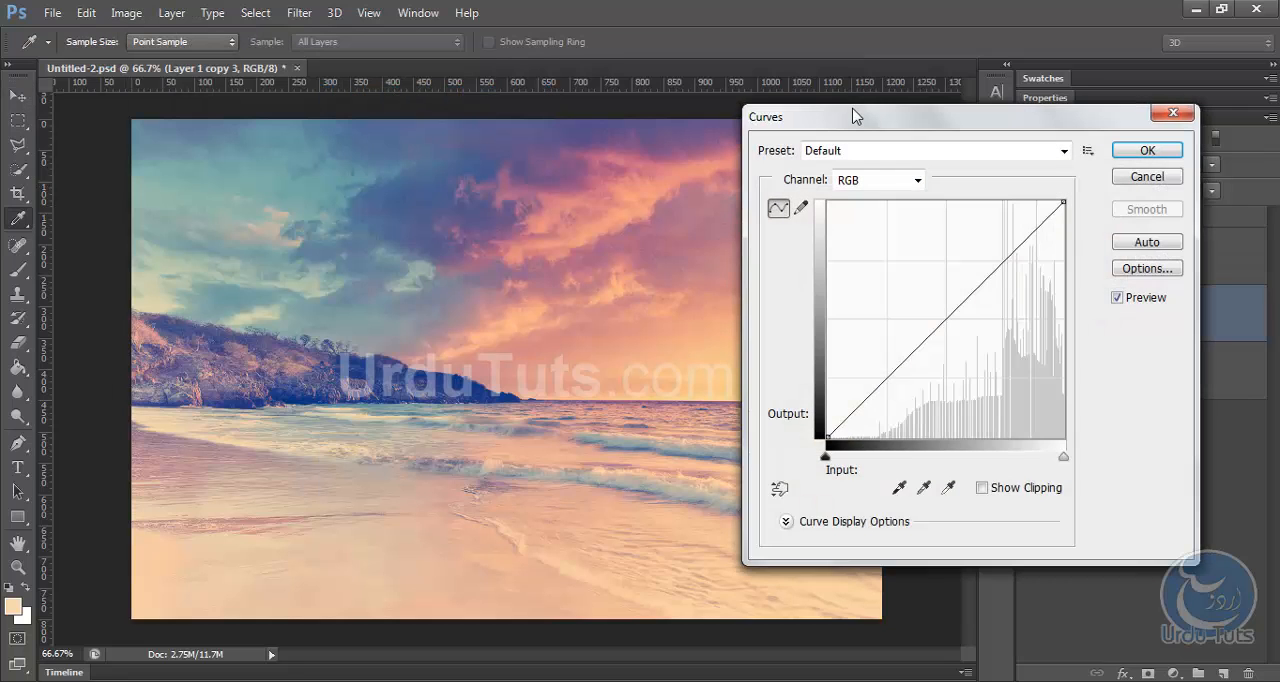
drag(851, 114, 637, 124)
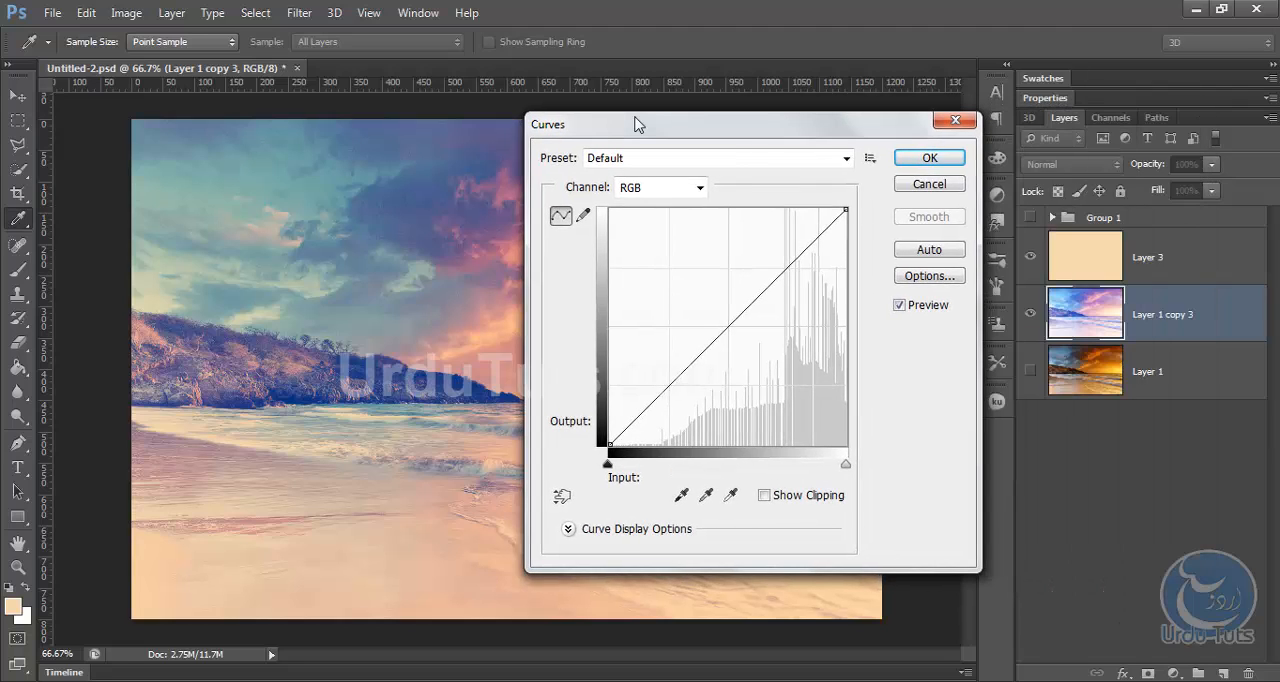
click(660, 189)
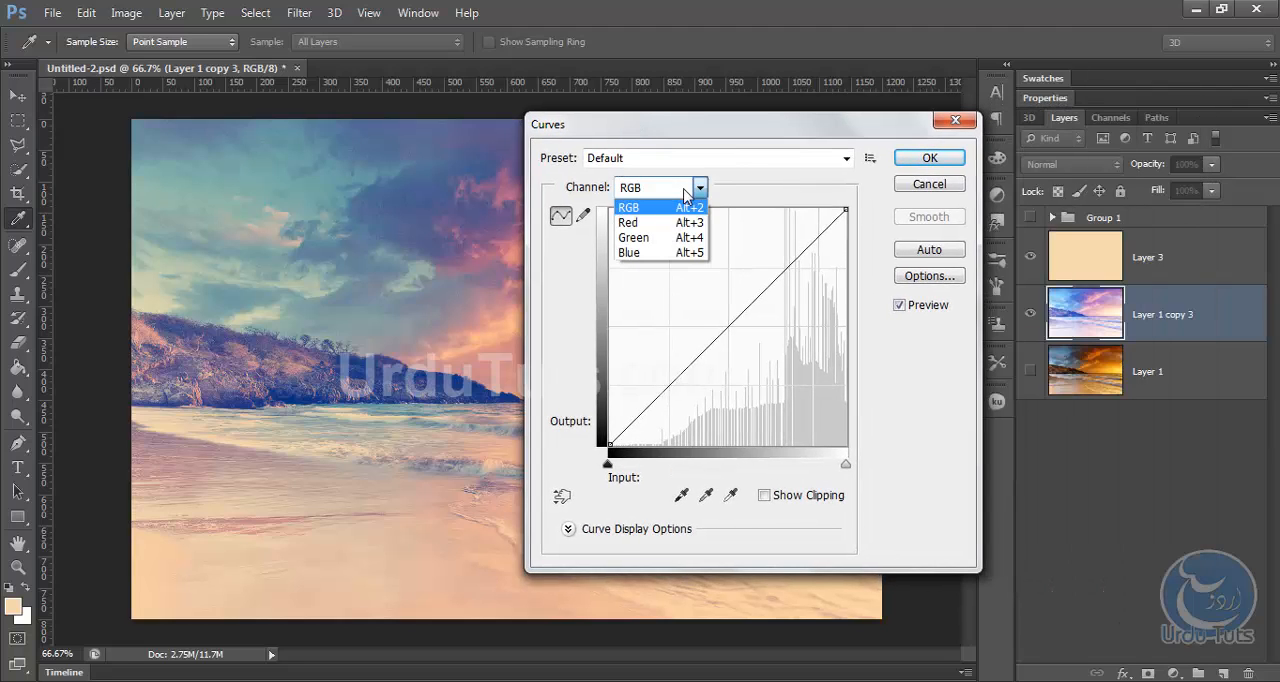
click(641, 239)
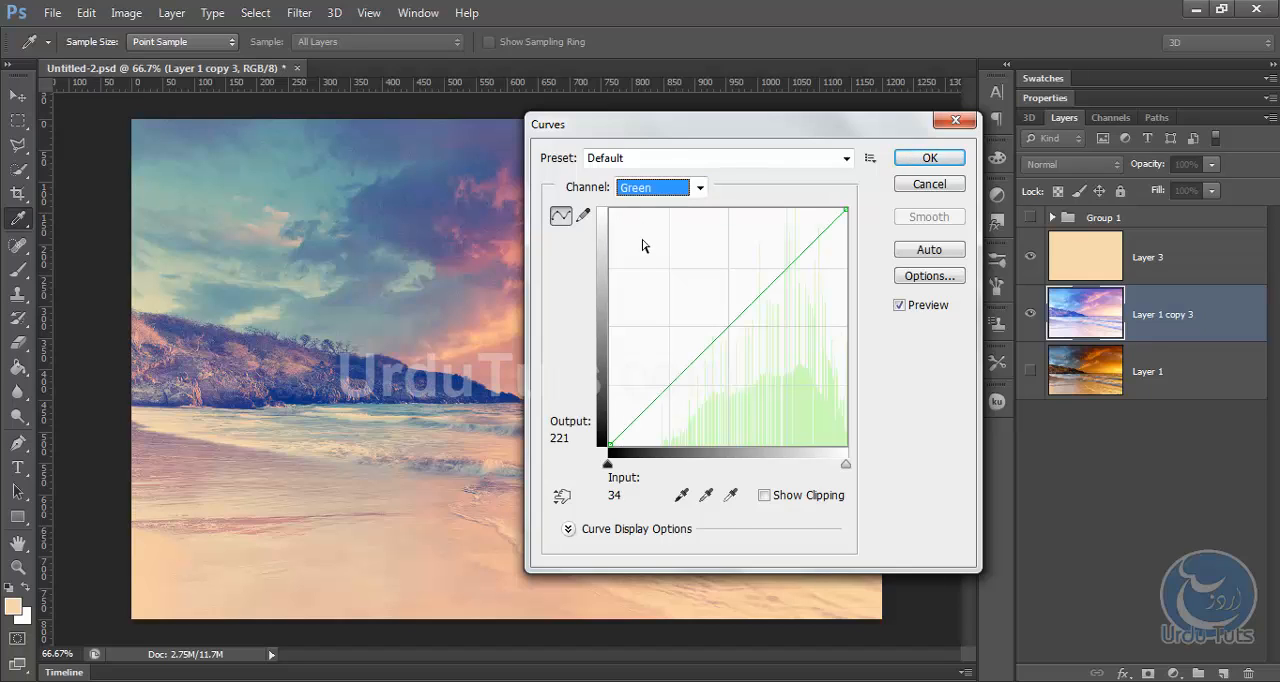
click(608, 443)
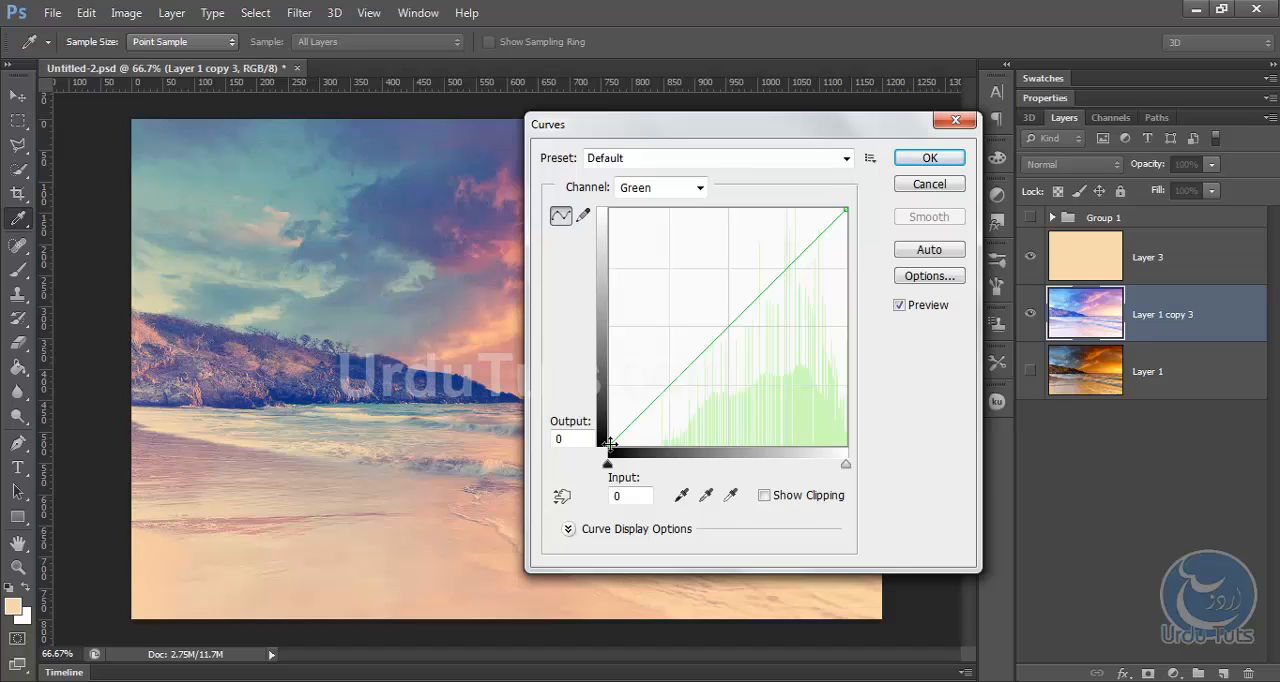
click(627, 496)
text(13)
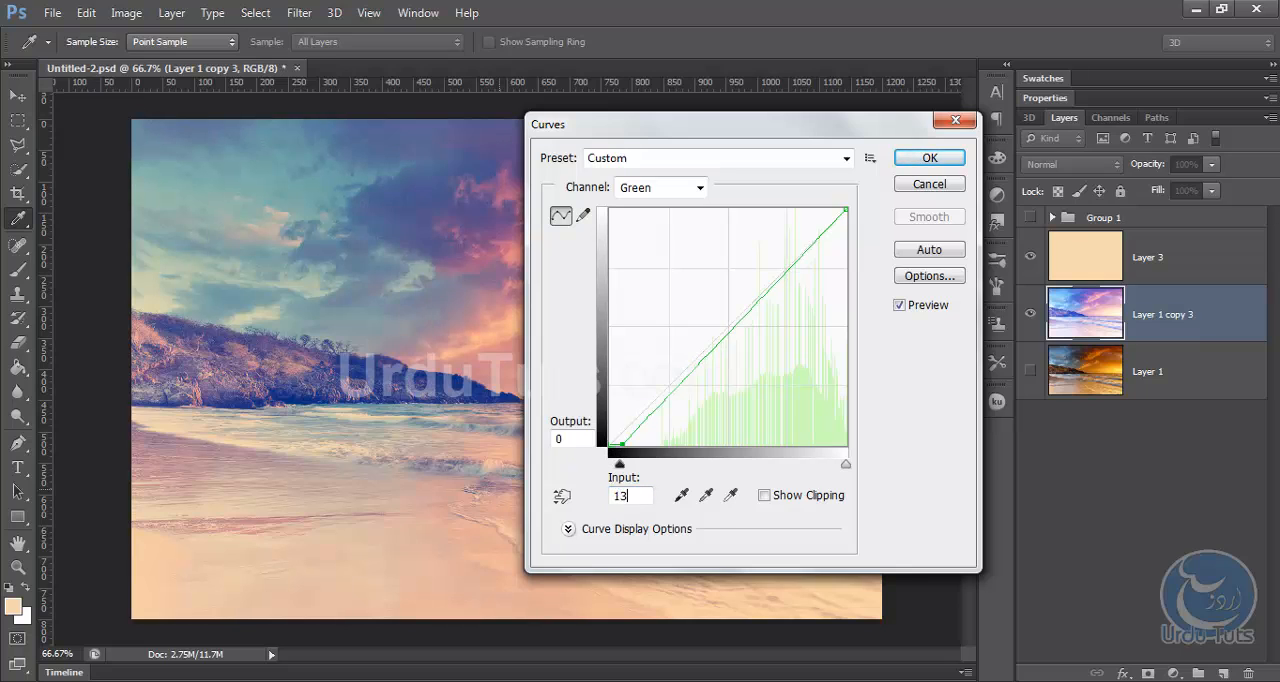
Set the Blue channel's black point input to 88, apply the Curves adjustment and return to the Move tool.
click(688, 190)
click(652, 250)
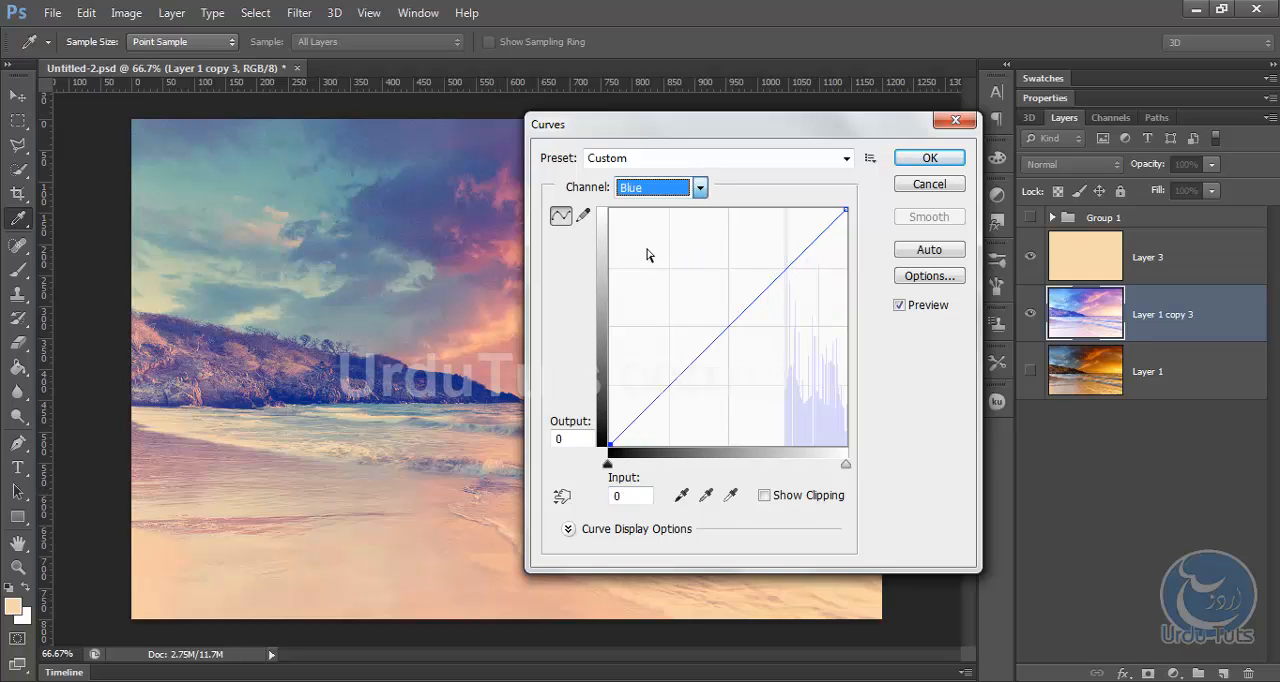
click(630, 496)
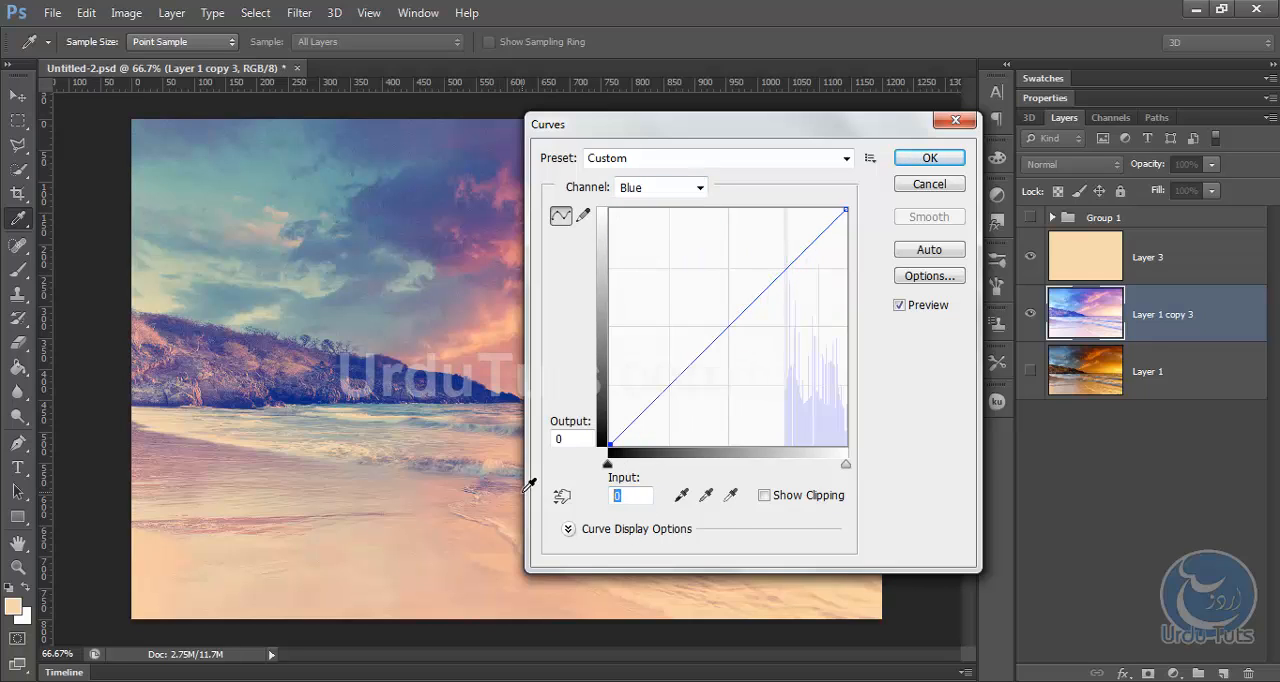
text(88)
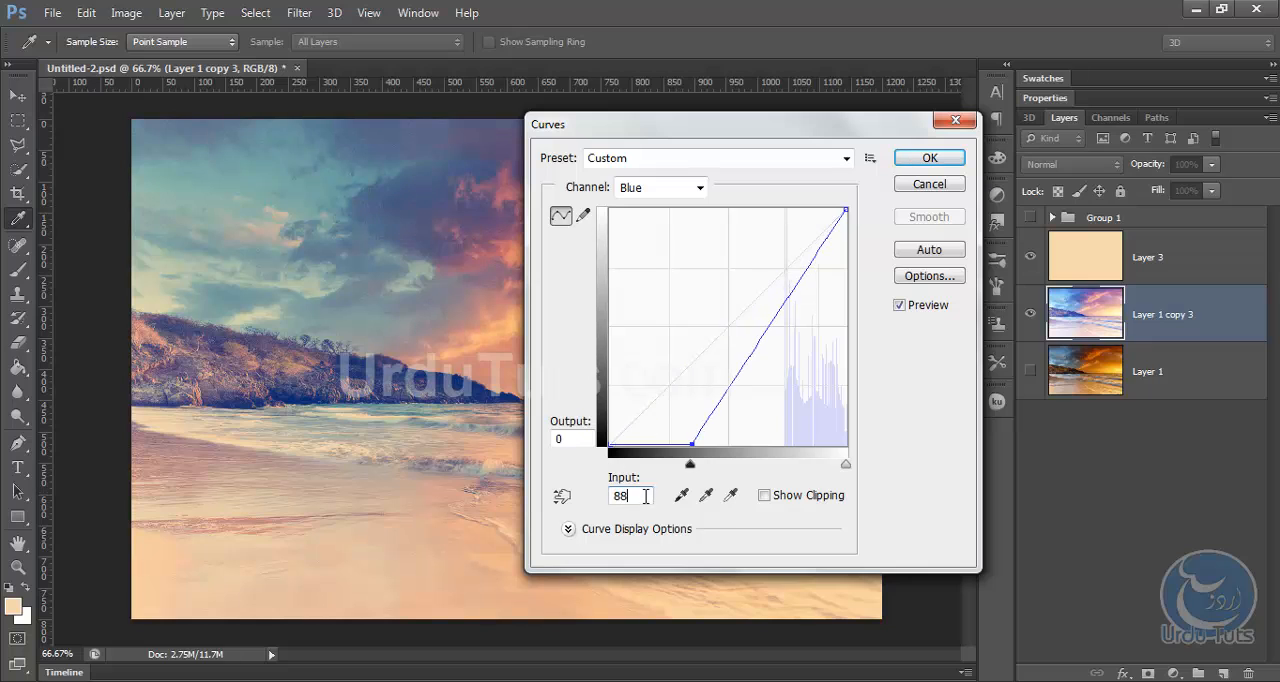
click(630, 496)
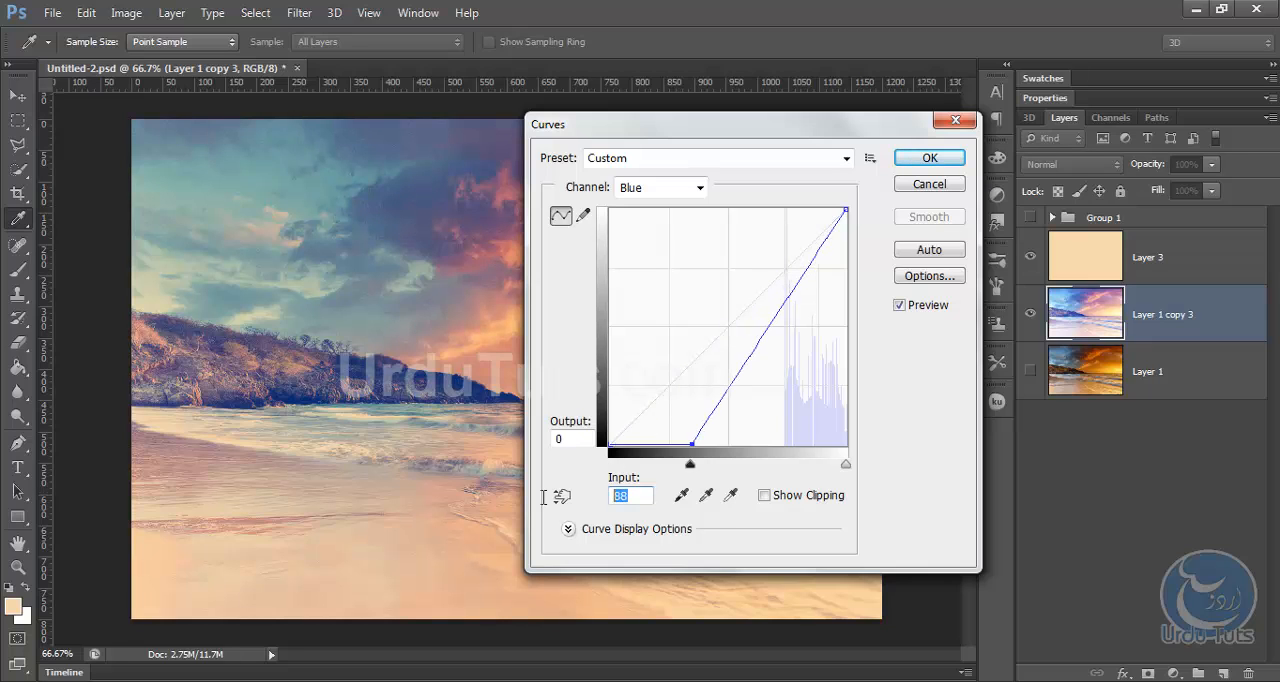
click(915, 160)
key(v)
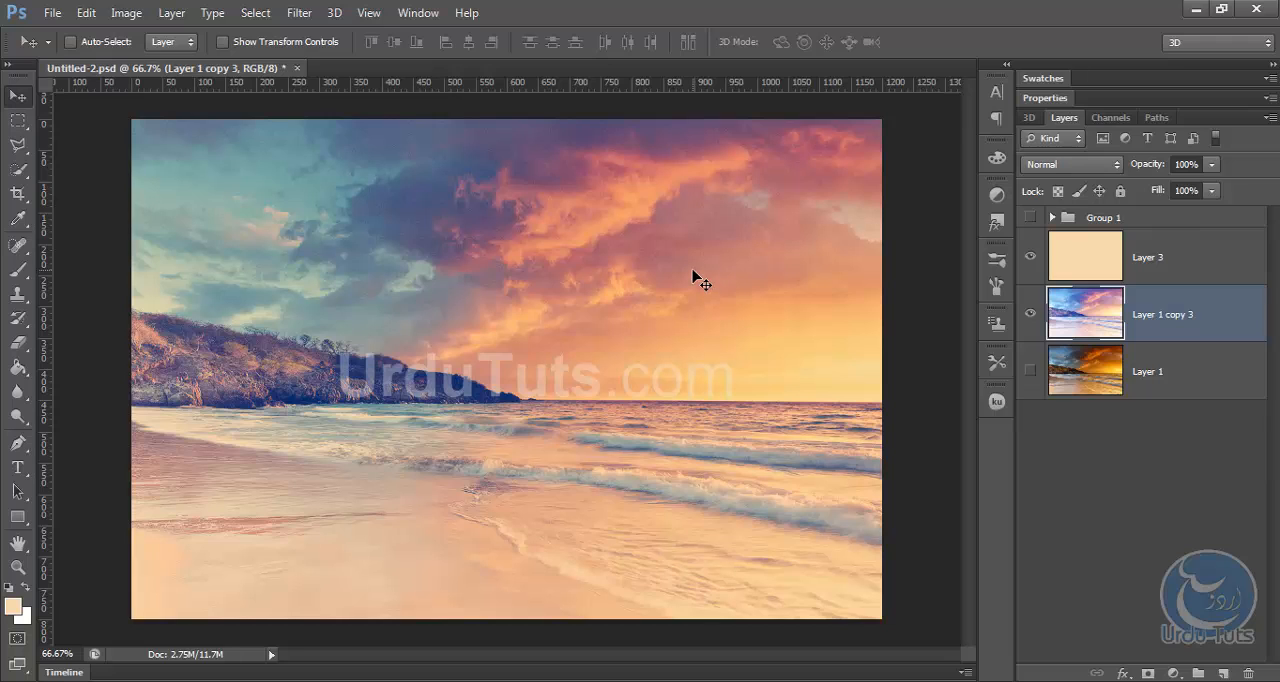
Apply a second Brightness/Contrast adjustment to the duplicated photo layer with brightness -6 and a raised contrast.
click(145, 13)
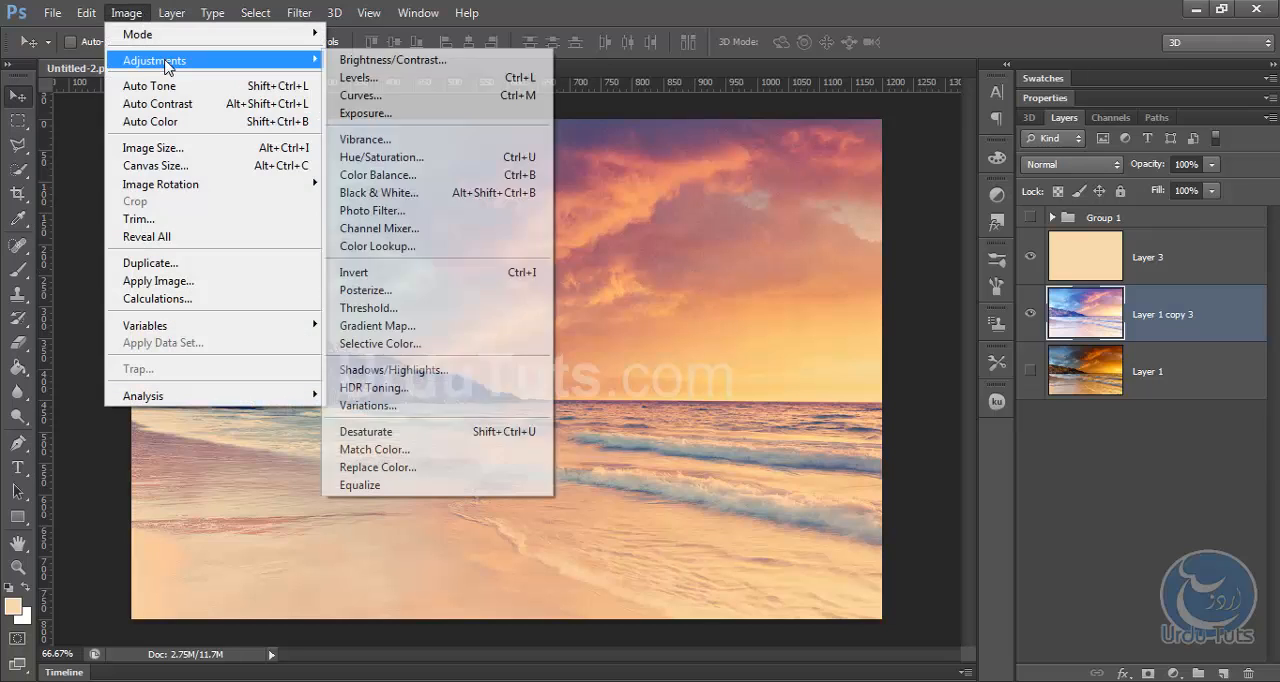
mouse_move(168, 64)
click(400, 61)
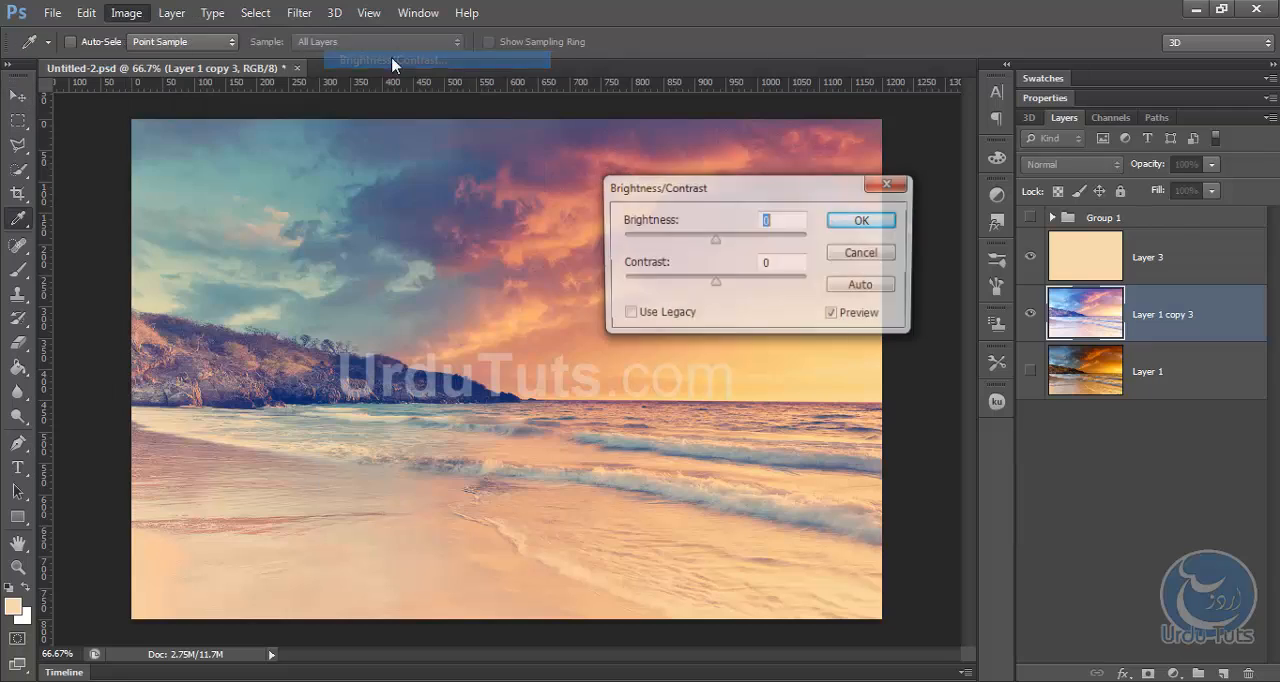
drag(783, 186, 768, 230)
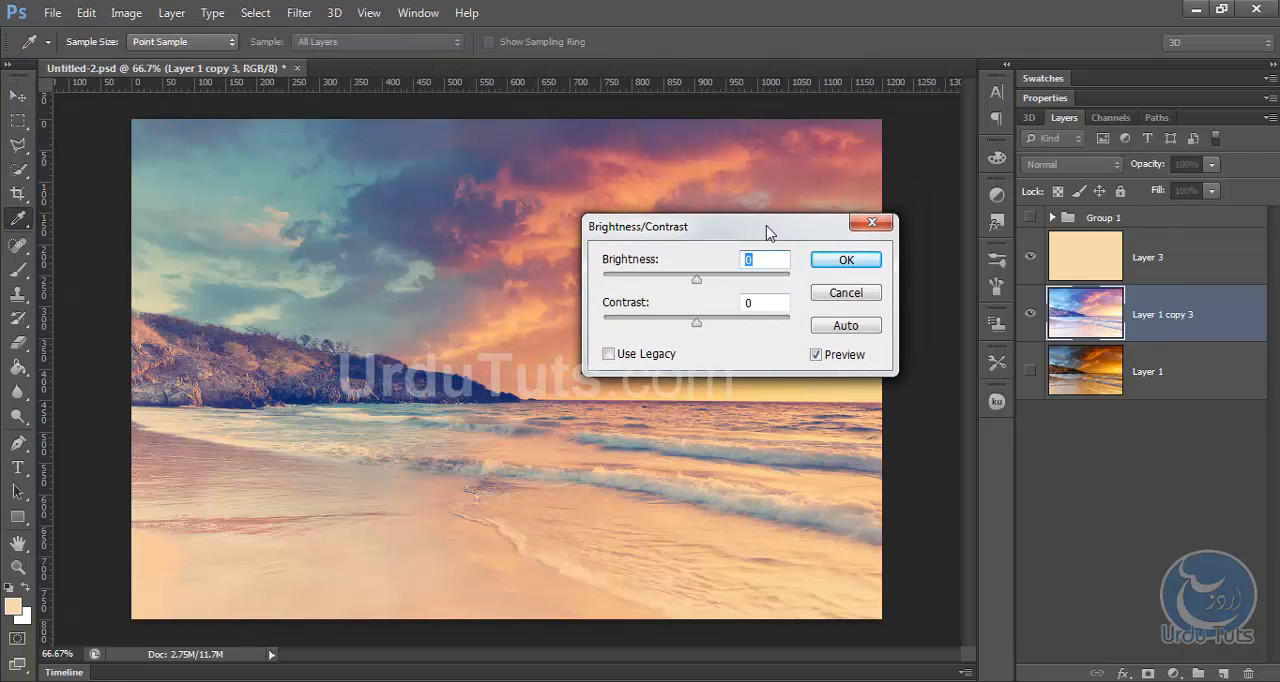
text(-6)
key(Tab)
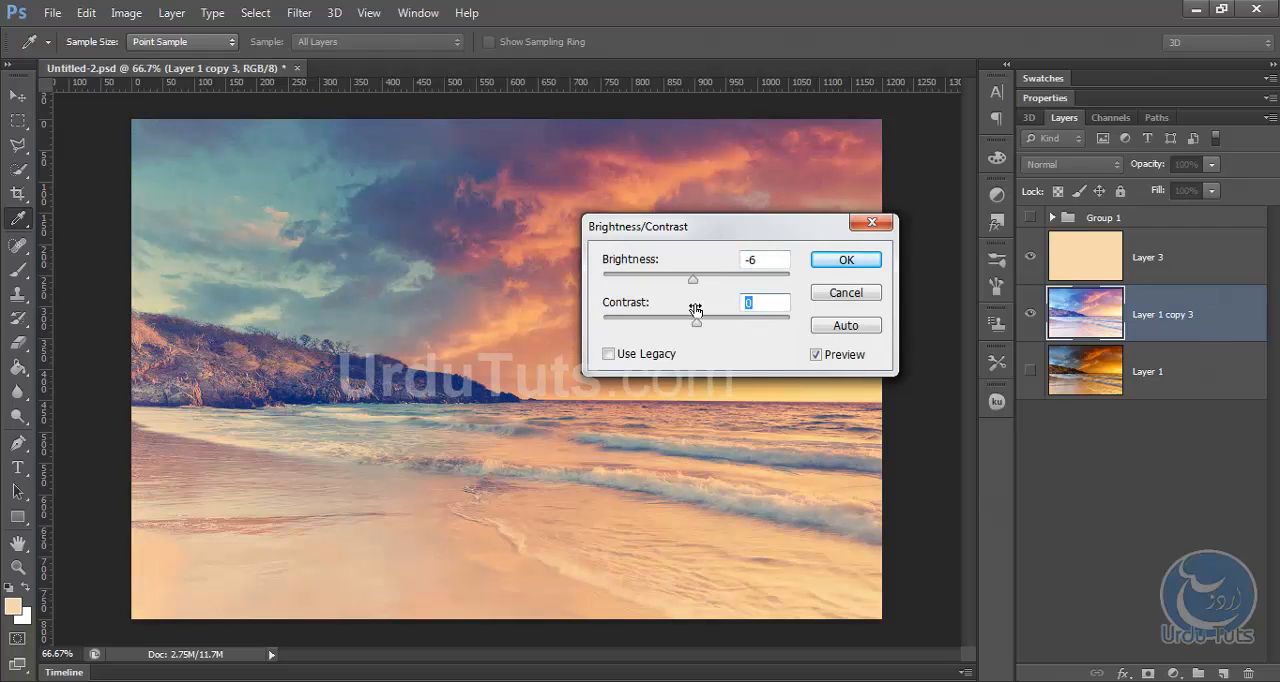
drag(696, 309, 727, 307)
click(845, 260)
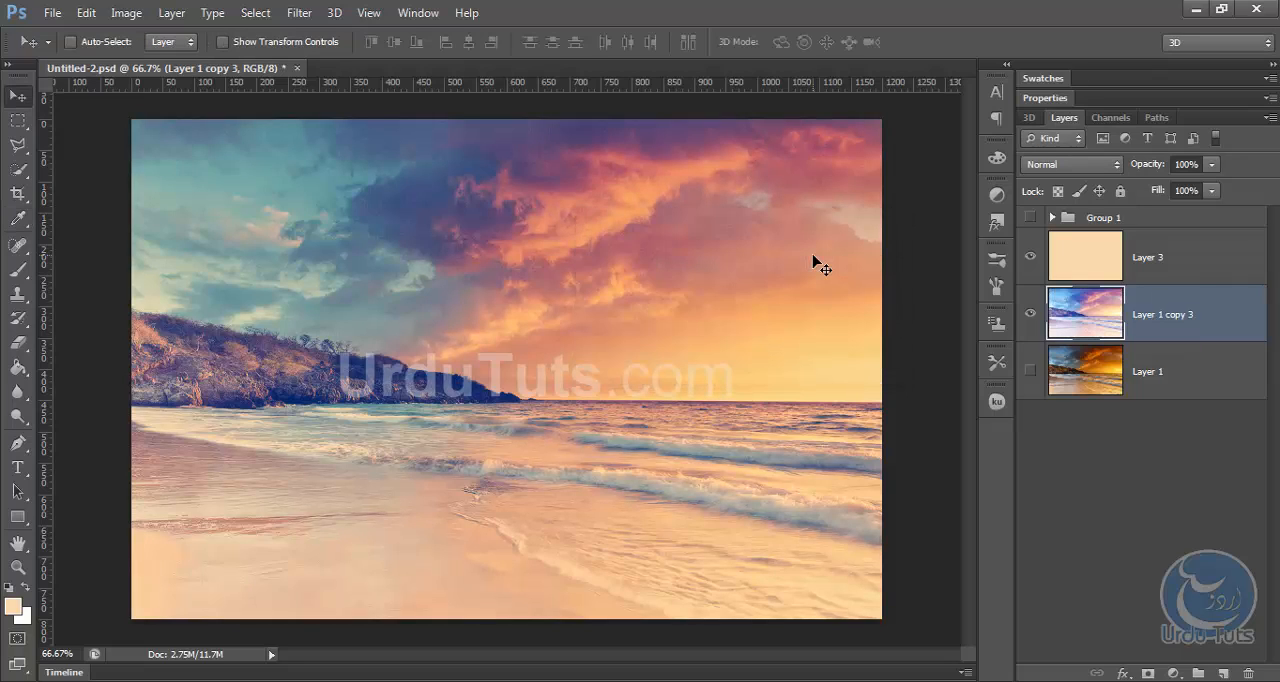
click(126, 12)
mouse_move(157, 64)
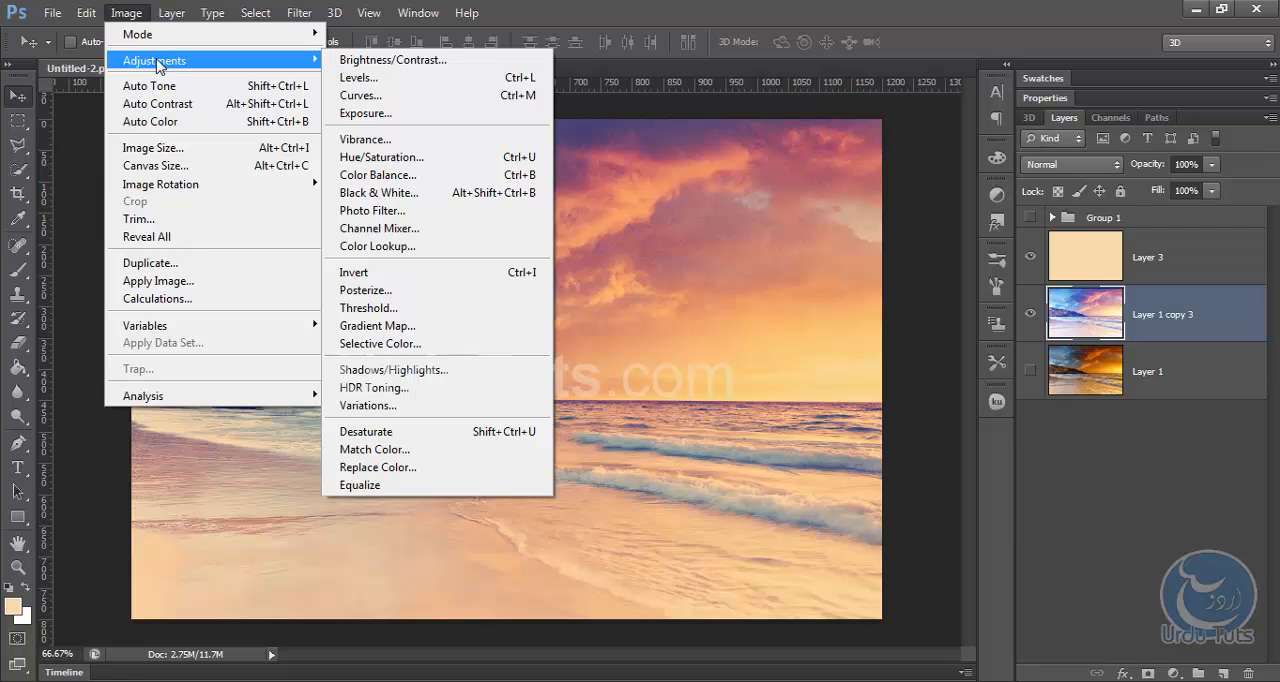
click(399, 64)
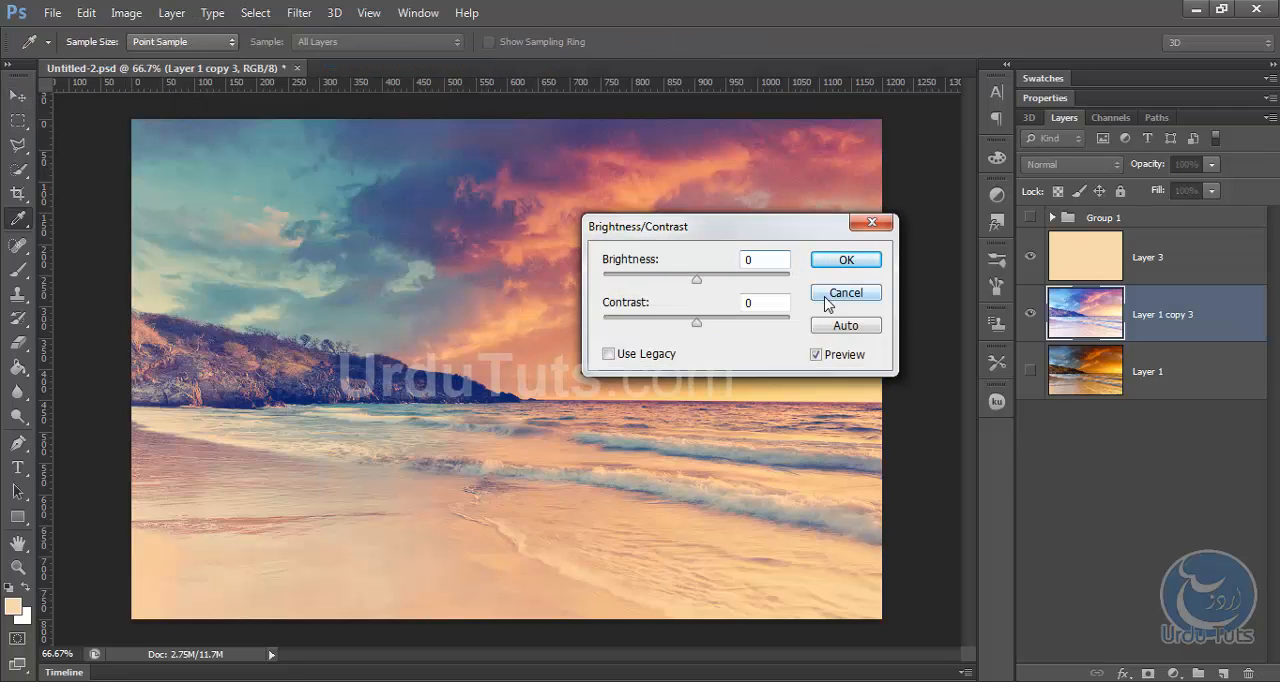
click(845, 293)
Start a new Curves adjustment on the duplicated photo layer and set the Red channel's black point output to 4.
click(126, 12)
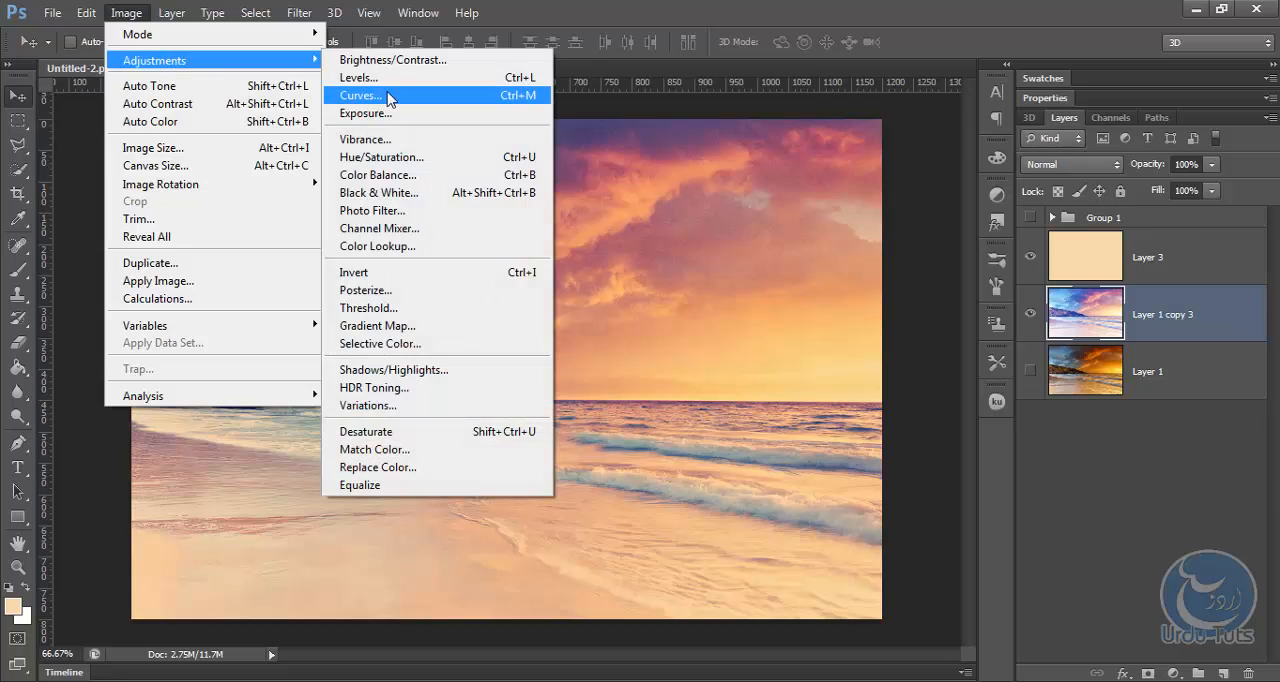
click(388, 96)
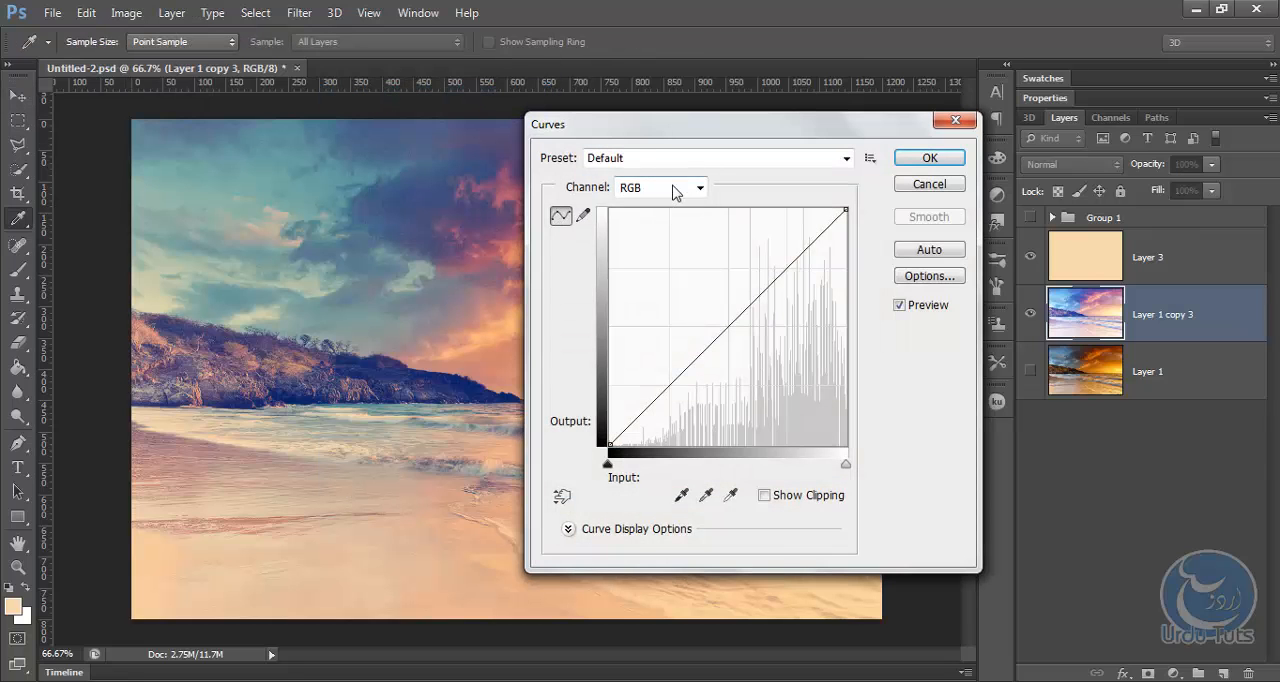
click(675, 190)
click(650, 222)
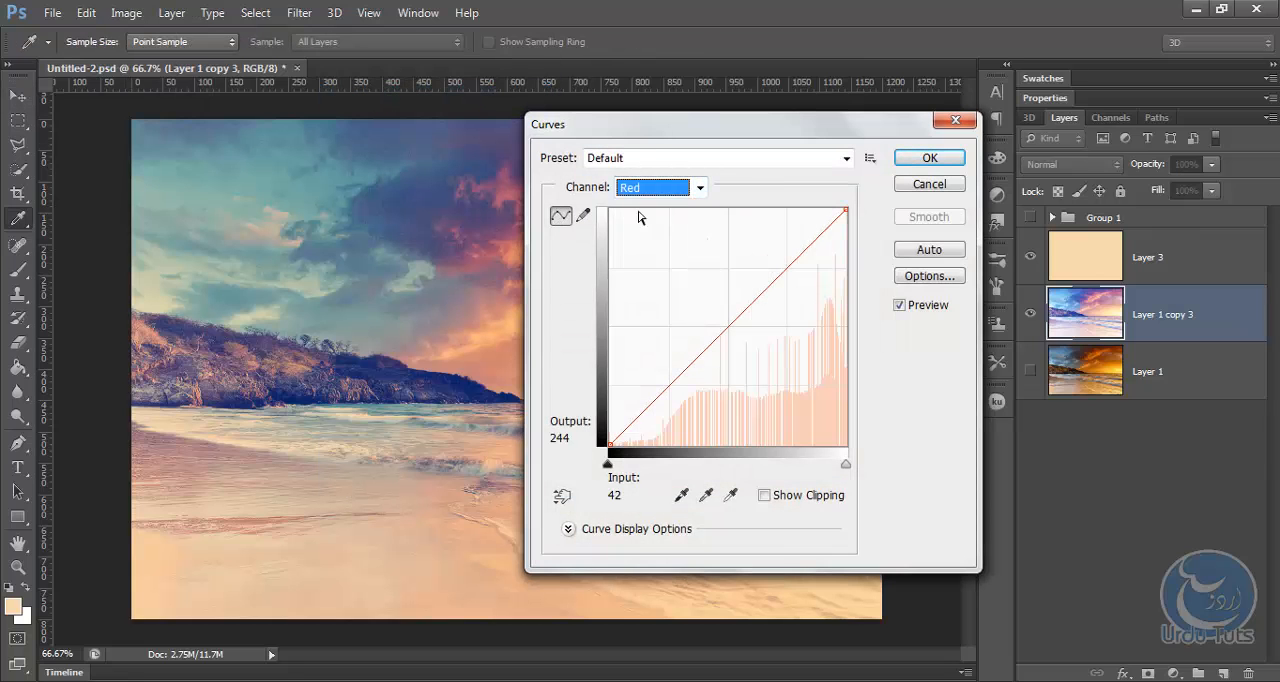
click(610, 443)
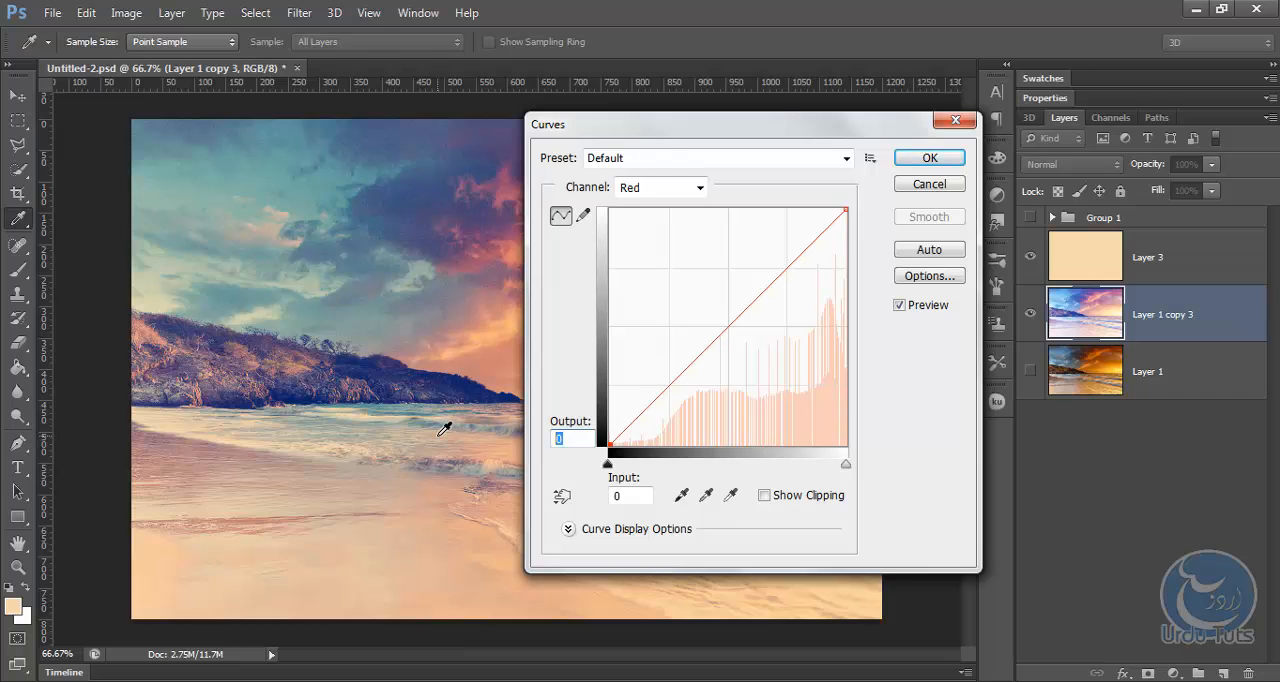
text(4)
Set the Blue channel's black point output to 14, apply the Curves adjustment and return to the Move tool.
click(652, 190)
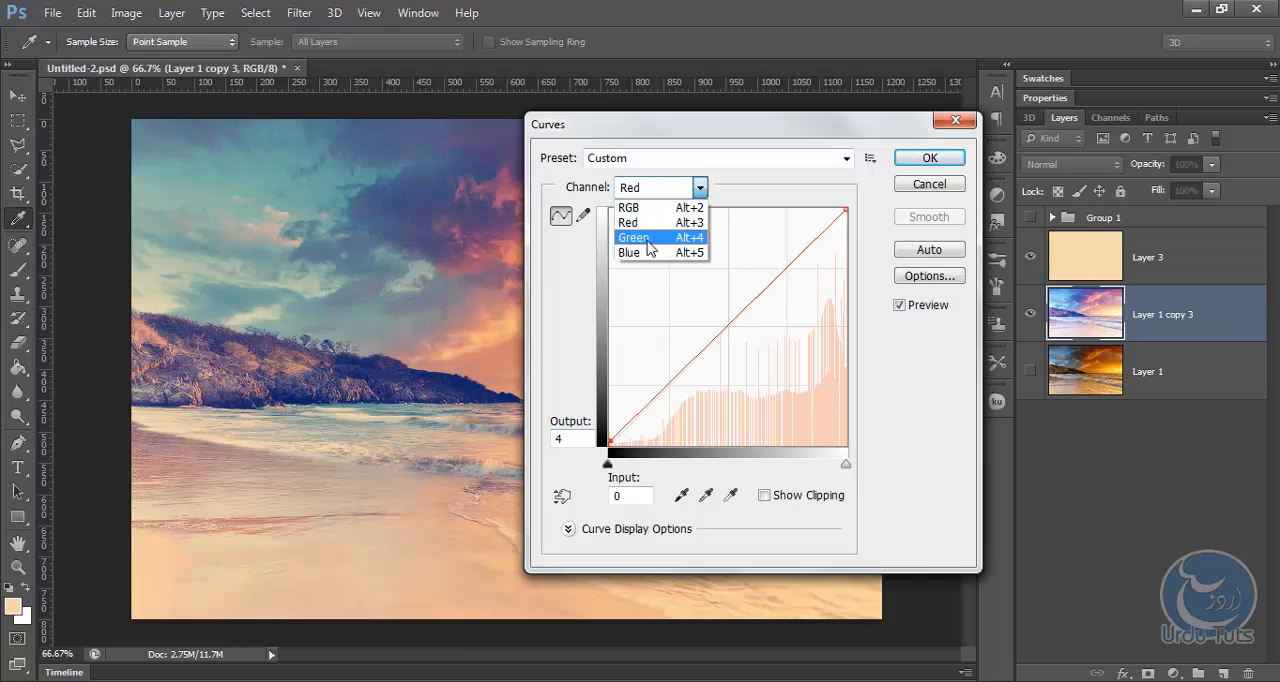
click(648, 252)
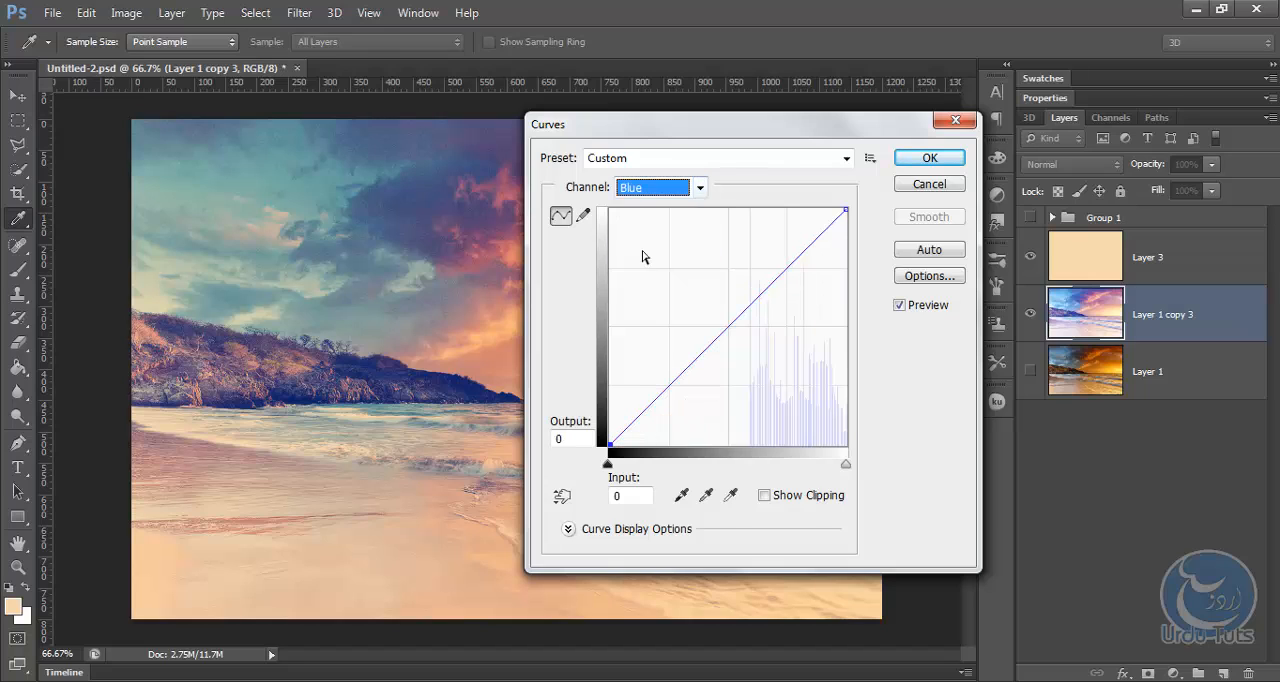
click(575, 440)
double_click(575, 440)
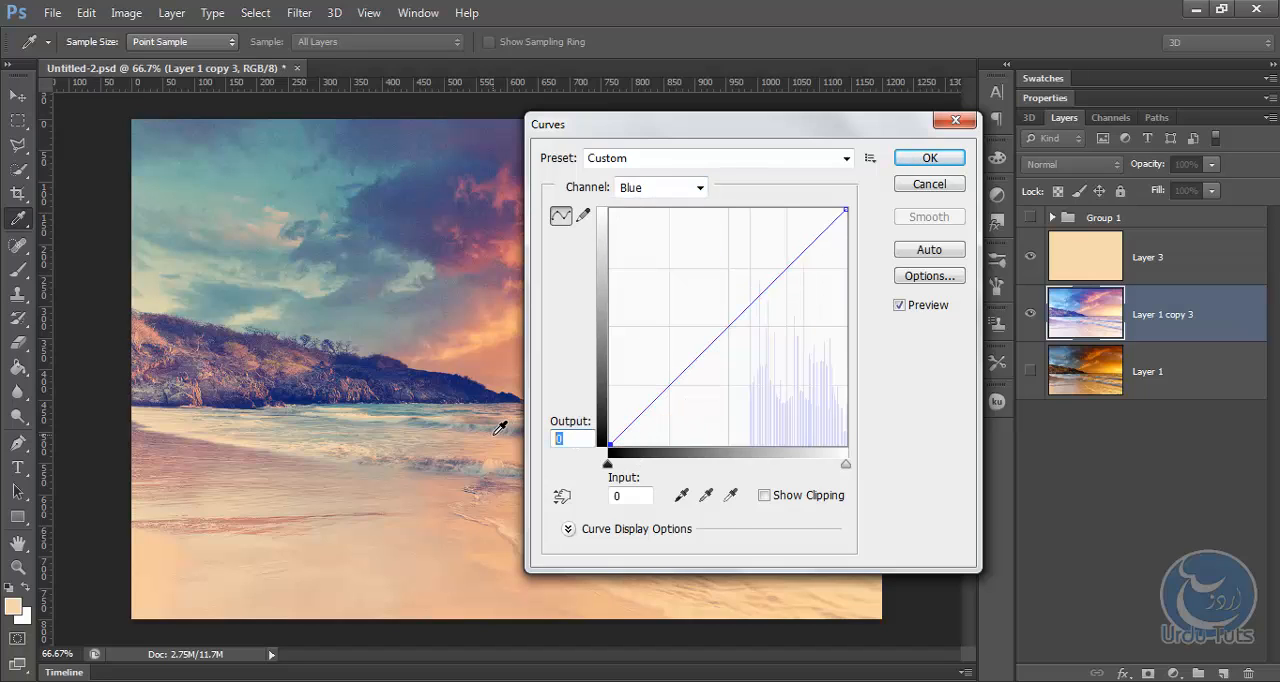
text(14)
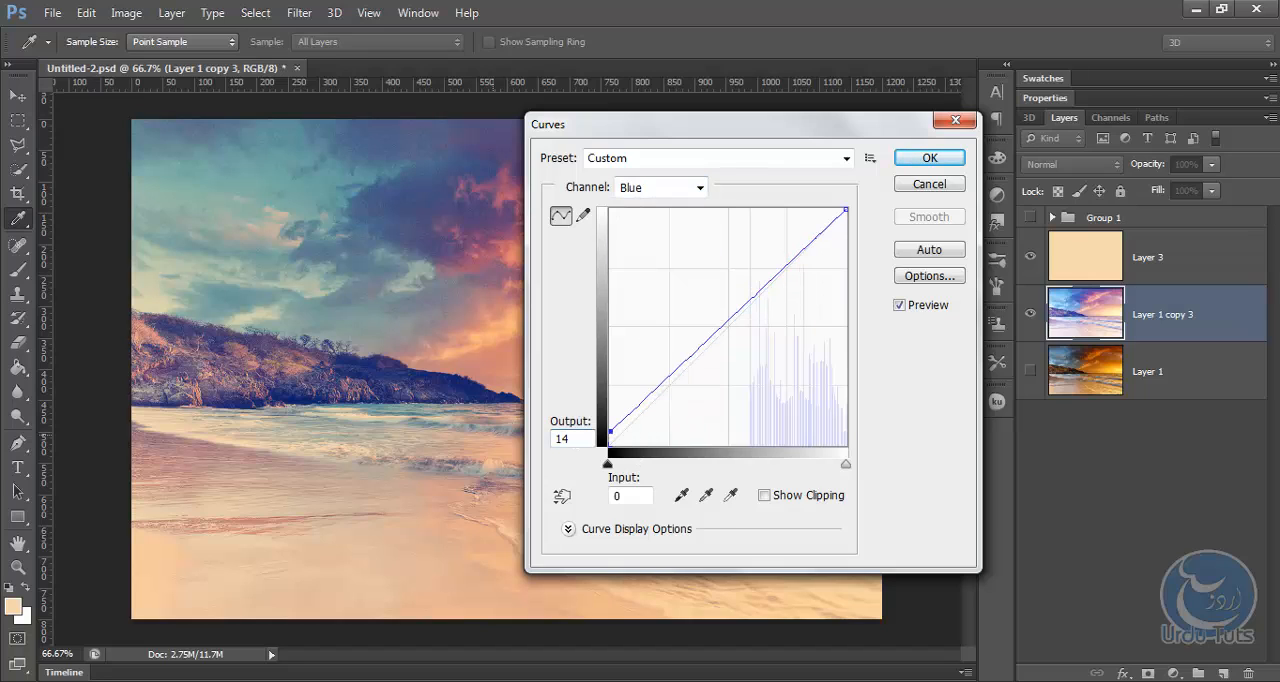
click(929, 158)
key(v)
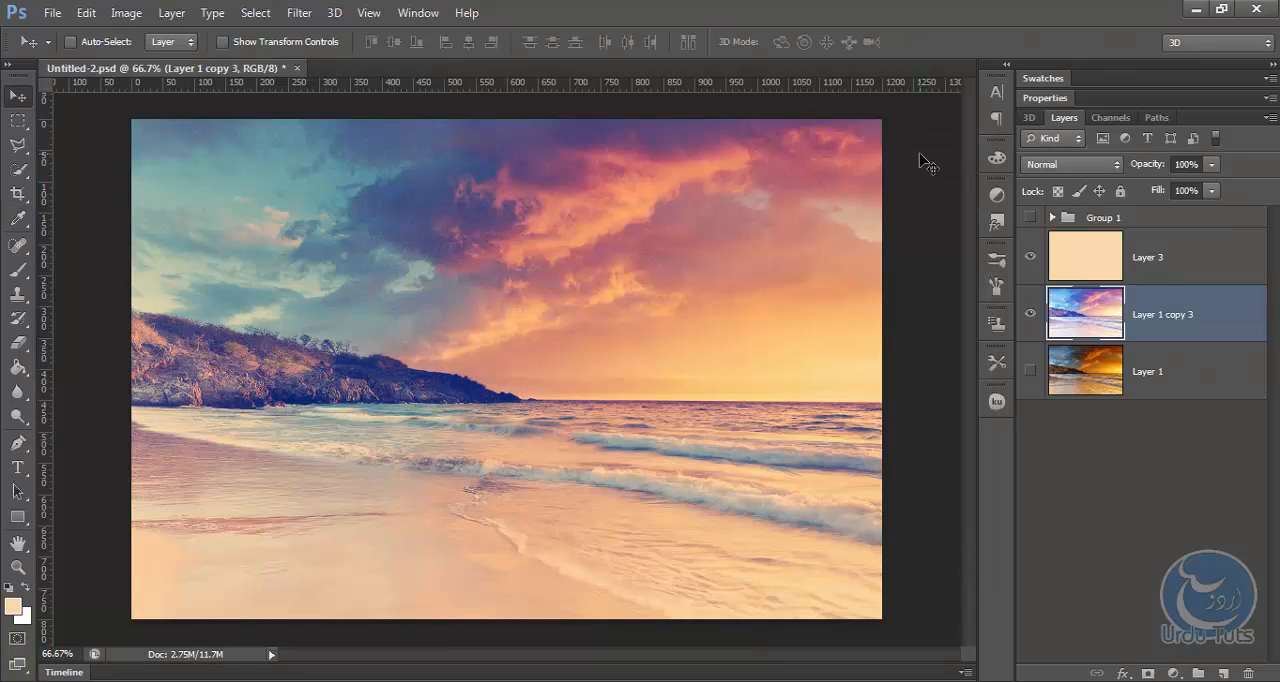
Show the original photo layer and move the quote text layer out of Group 1 to the top of the layer stack.
click(1031, 370)
click(1052, 217)
drag(1106, 254, 1150, 208)
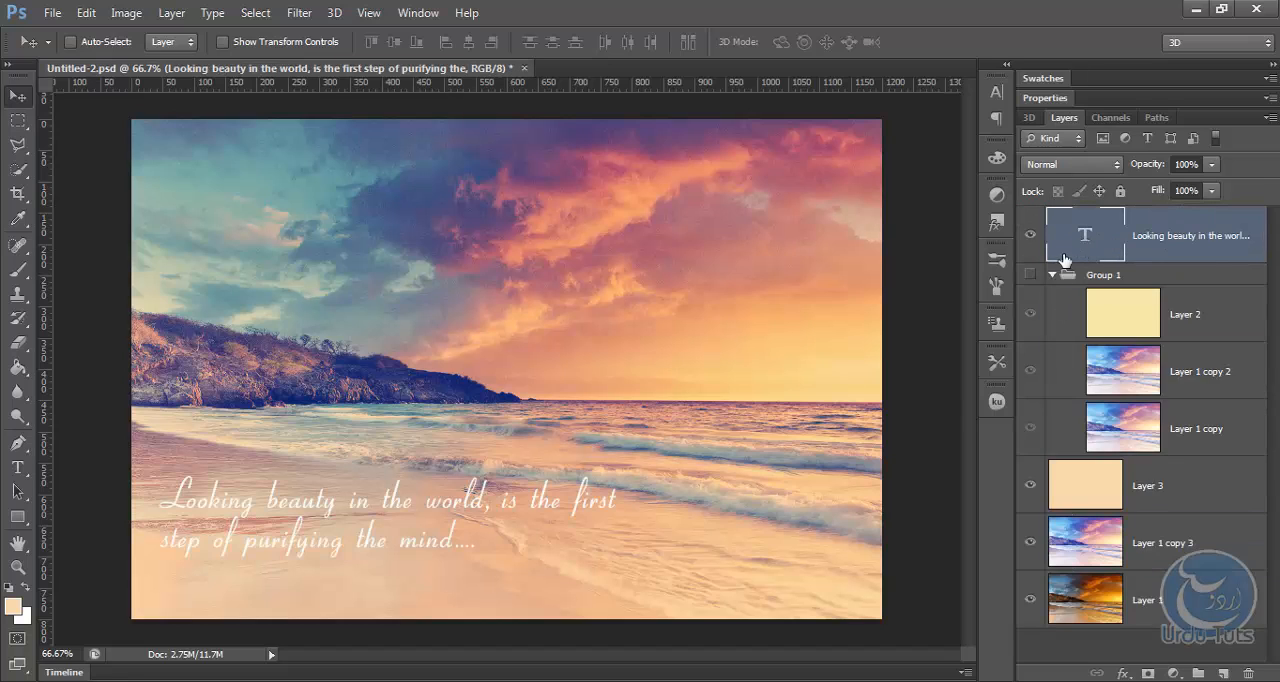
Collapse Group 1, place the quote text layer directly beneath it and shift the quote slightly down on the photo.
click(1052, 274)
drag(1077, 236, 1090, 296)
drag(455, 415, 455, 420)
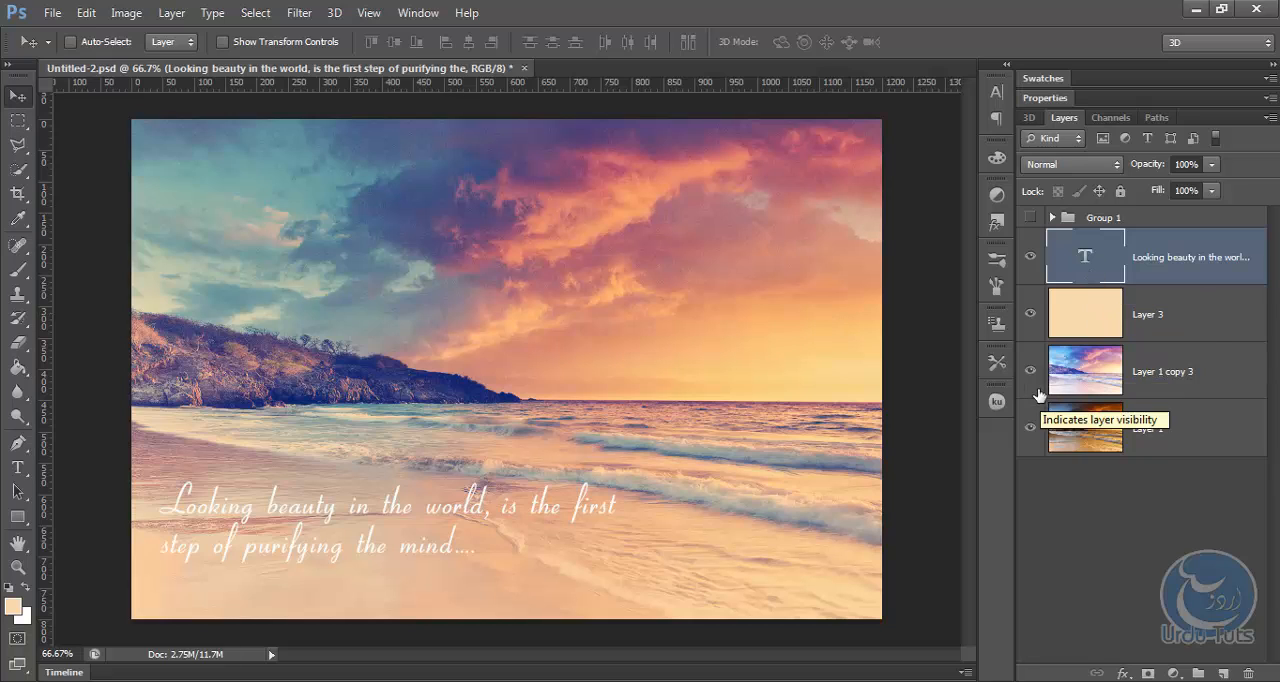
Group the quote text, Layer 3 and Layer 1 copy 3, and toggle the new group's visibility to compare with the original photo.
shift+click(1147, 371)
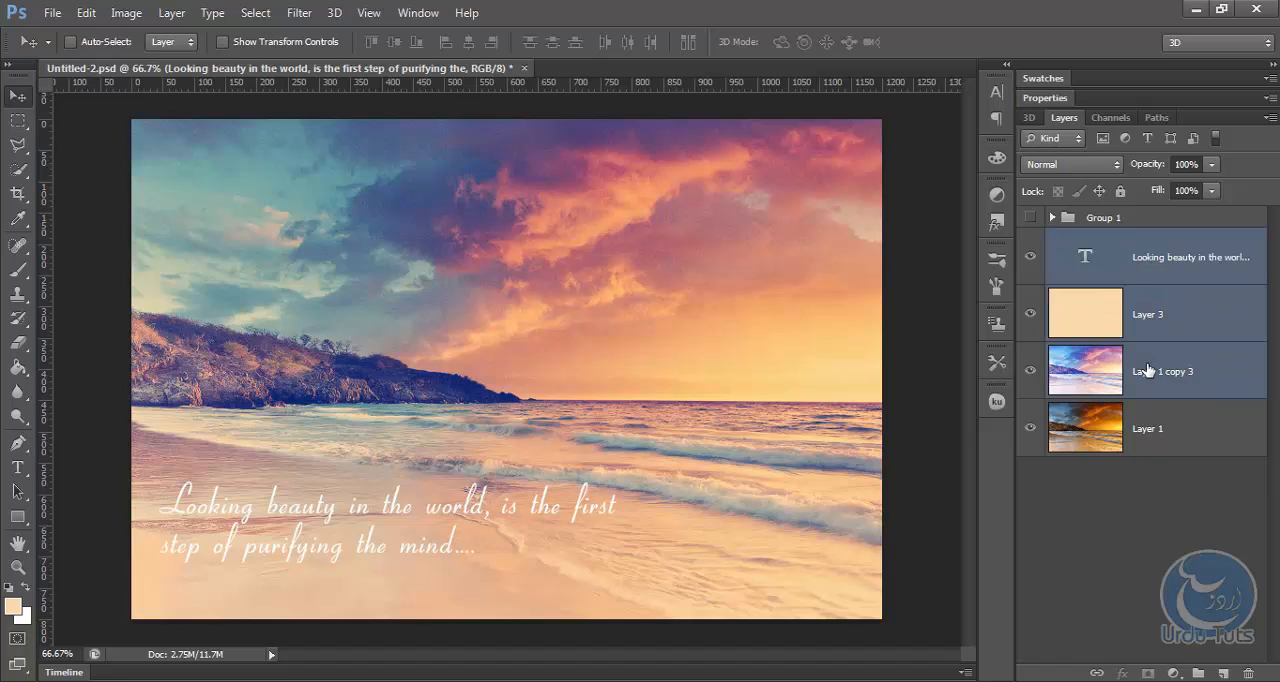
key(ctrl+g)
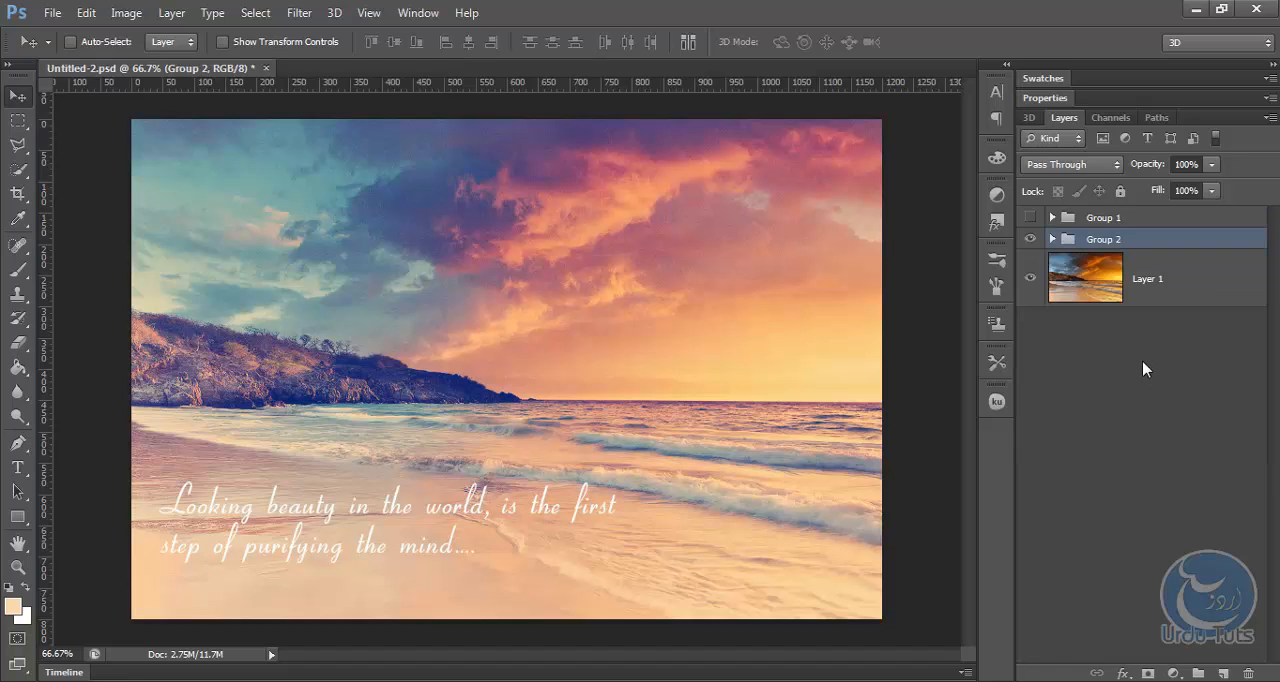
click(1030, 242)
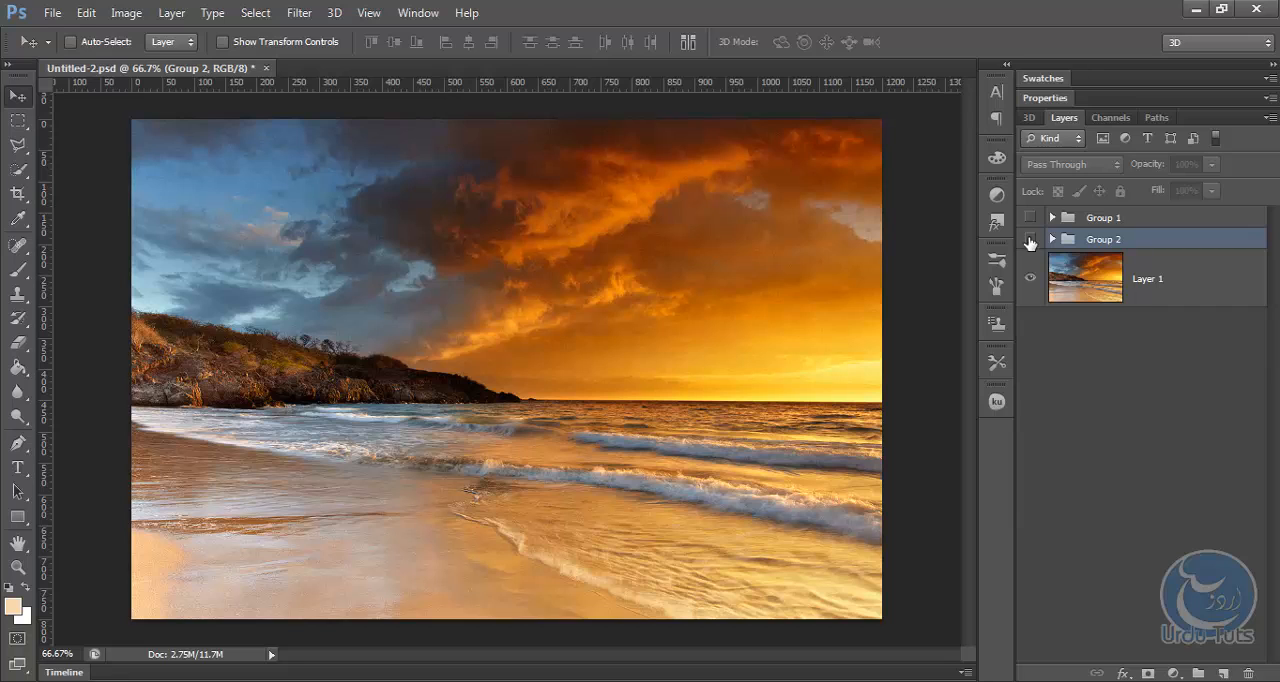
click(1030, 241)
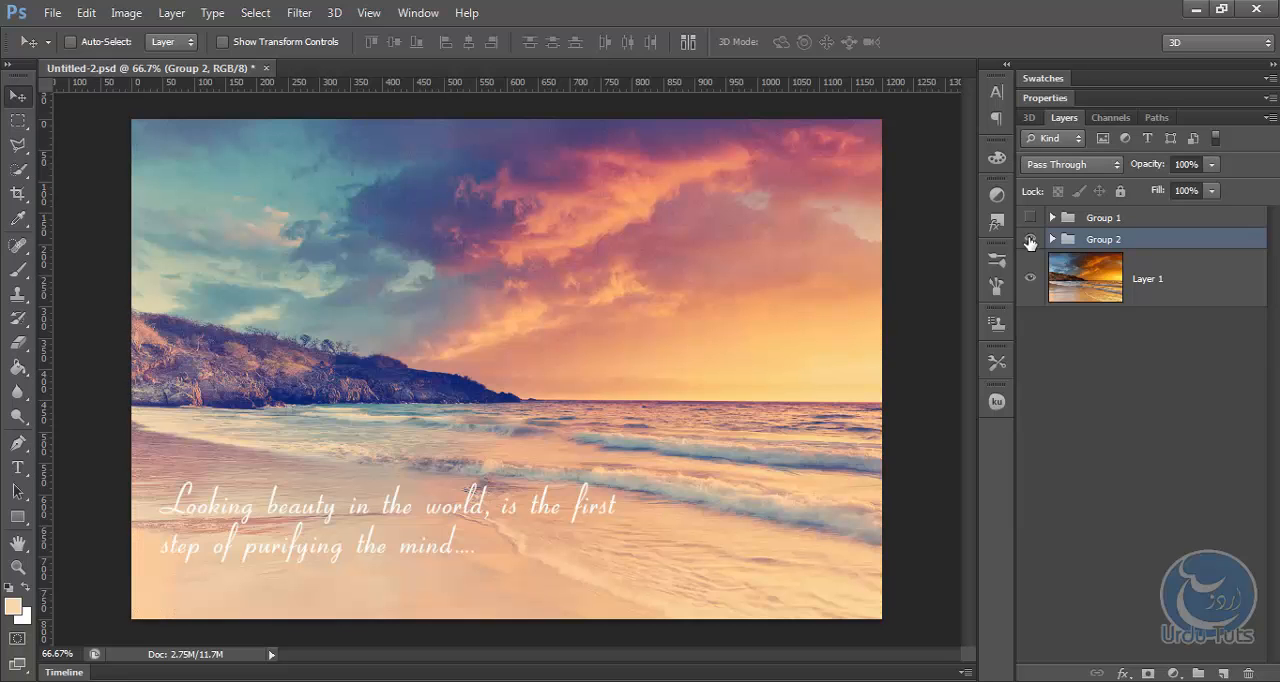